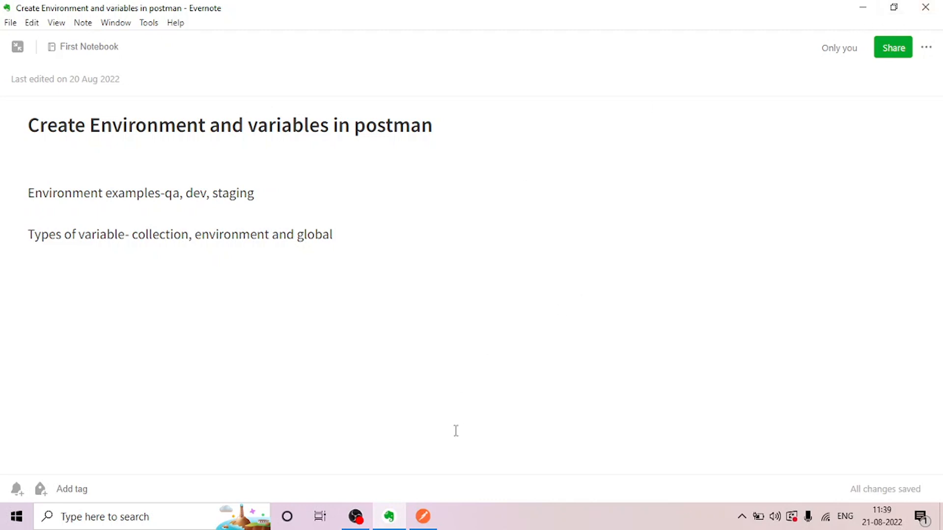
- Switch to Postman and create a new environment named "Reqres QA Env"
{"action": "mouse_move", "coordinate": [426, 521]}
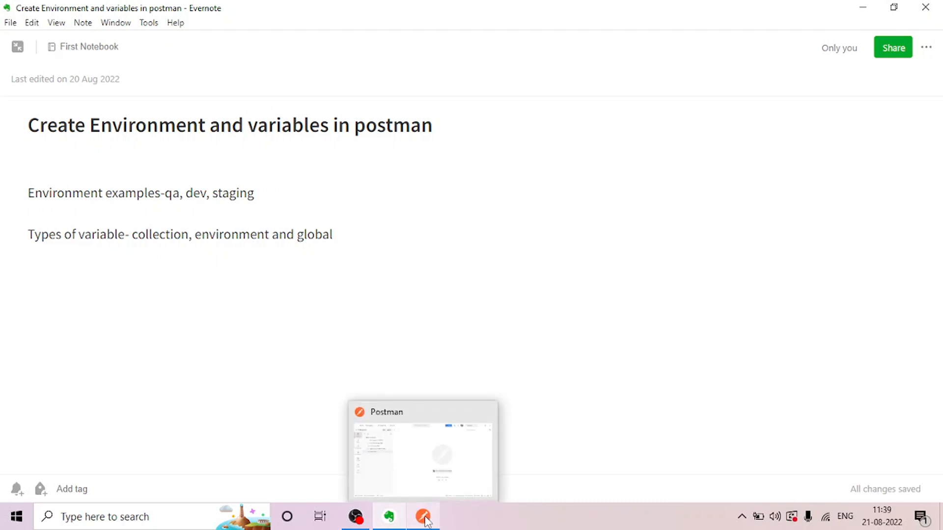
{"action": "left_click", "coordinate": [426, 520]}
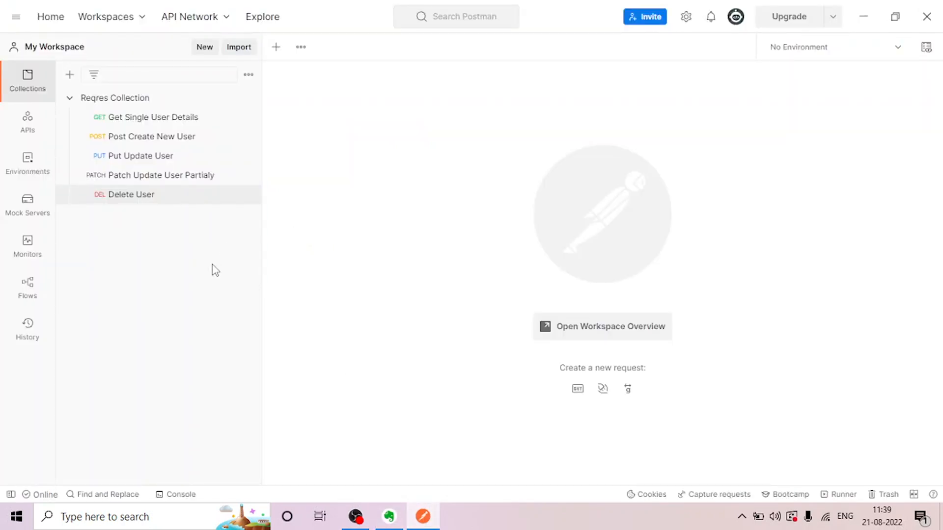
{"action": "left_click", "coordinate": [30, 171]}
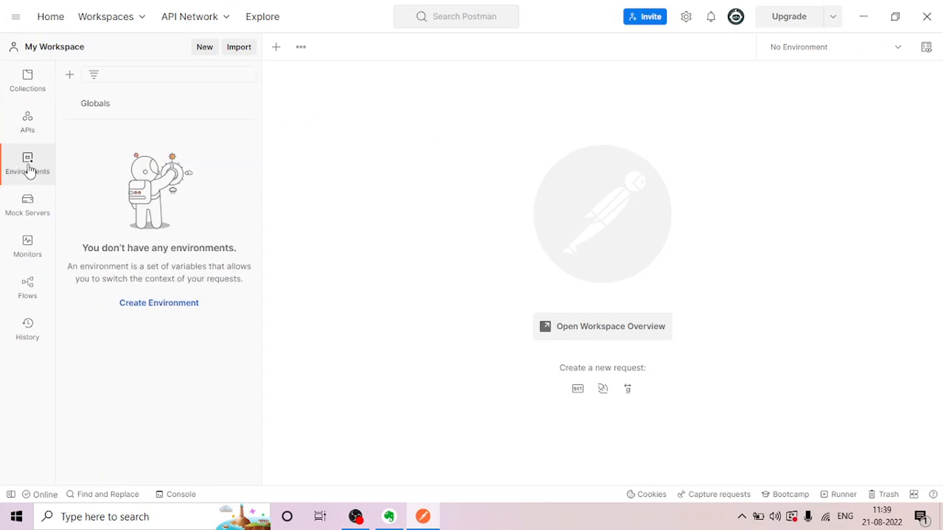
{"action": "left_click", "coordinate": [136, 309]}
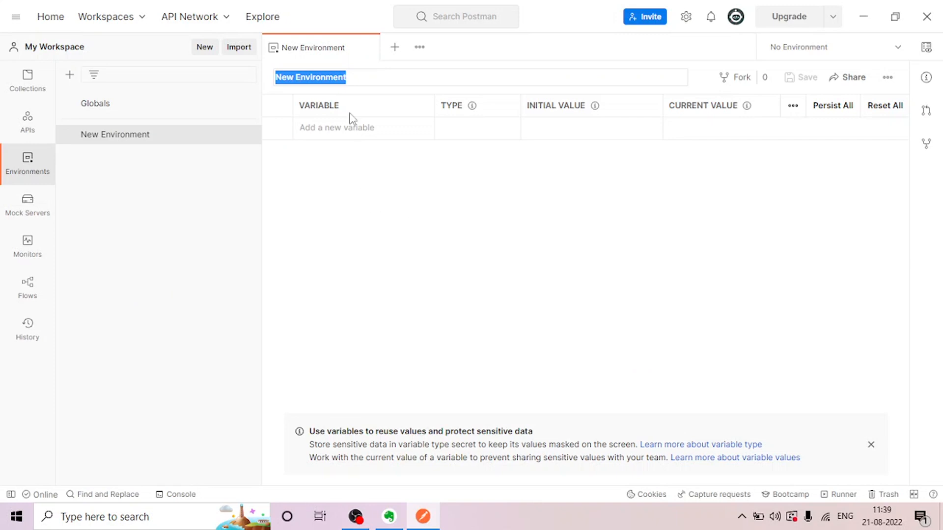
{"action": "left_click_drag", "start_coordinate": [354, 78], "coordinate": [265, 77]}
{"action": "type", "text": "Reqres Q"}
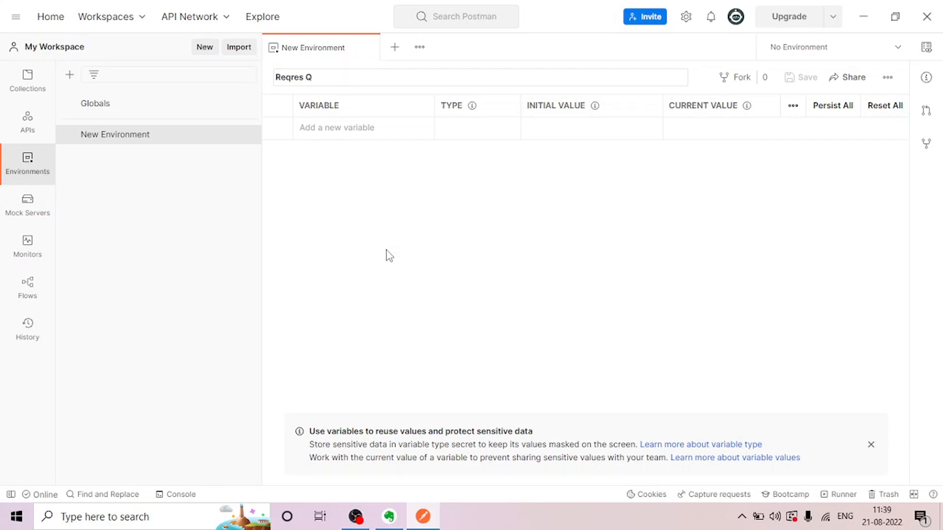
{"action": "type", "text": "A Env"}
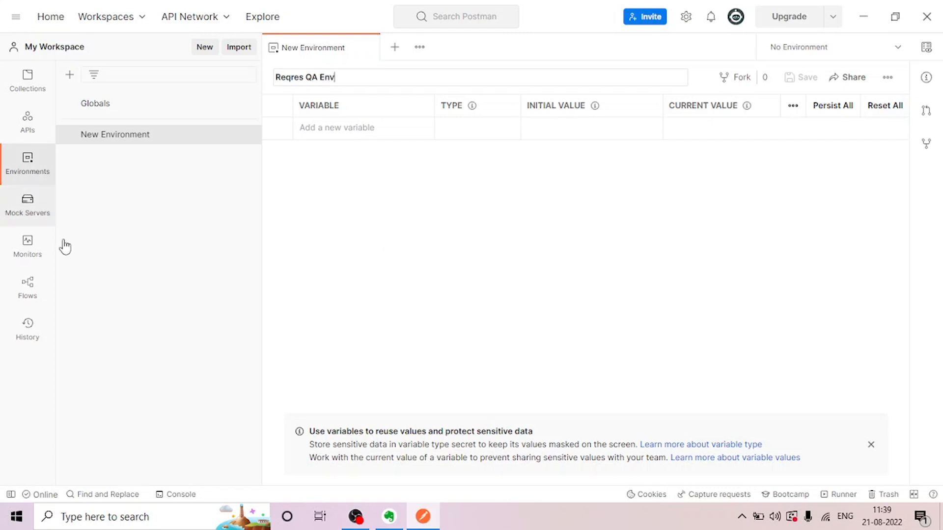
{"action": "left_click", "coordinate": [342, 192]}
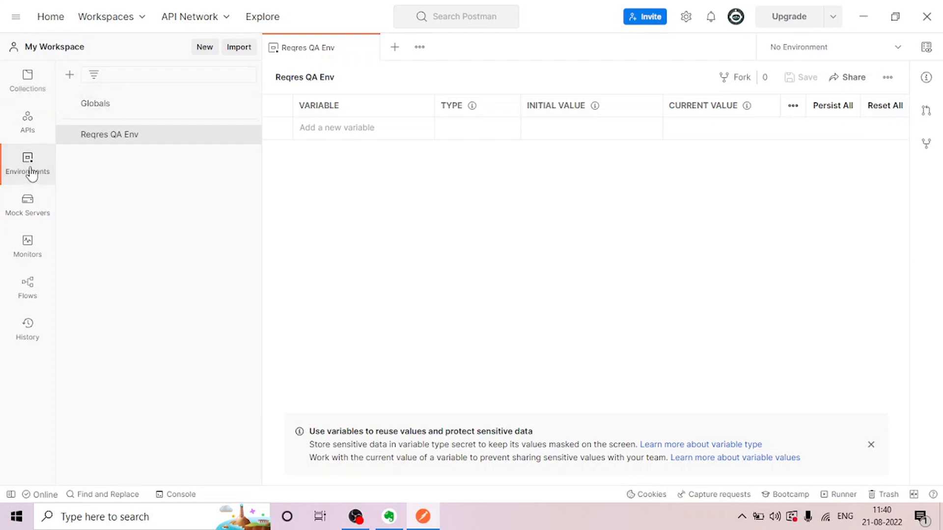
- Create a second environment named "Reqres Stage Env"
{"action": "left_click", "coordinate": [69, 74]}
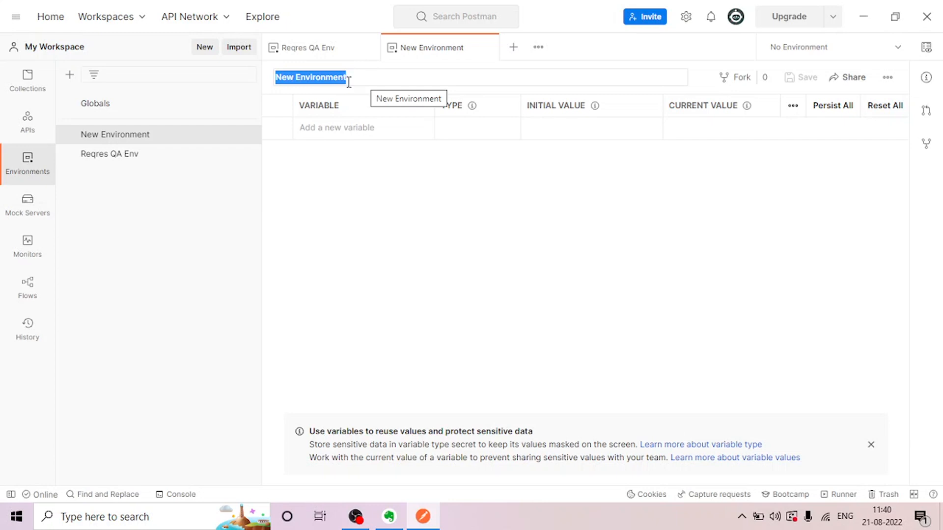
{"action": "type", "text": "Req"}
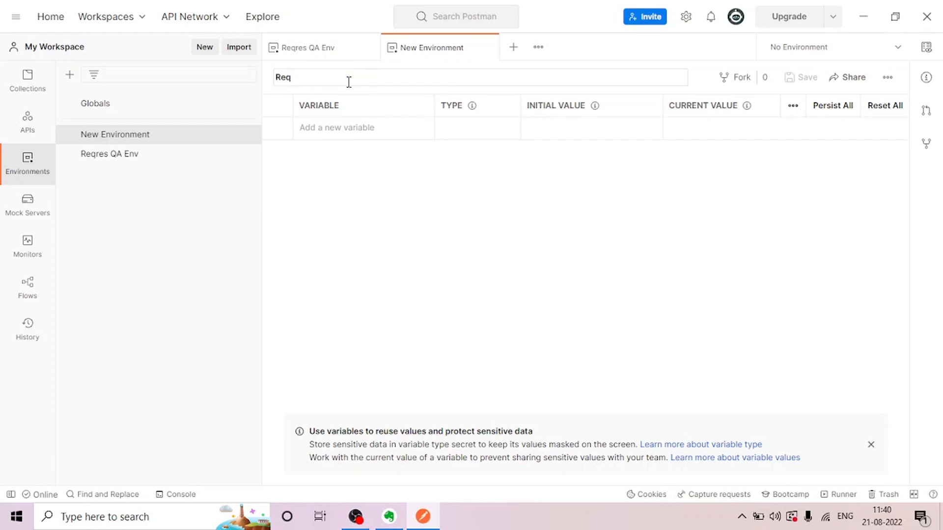
{"action": "type", "text": "res"}
{"action": "type", "text": " QA"}
{"action": "key", "text": "BackSpace"}
{"action": "key", "text": "BackSpace"}
{"action": "key", "text": "BackSpace"}
{"action": "type", "text": "Stage Env"}
{"action": "left_click", "coordinate": [480, 203]}
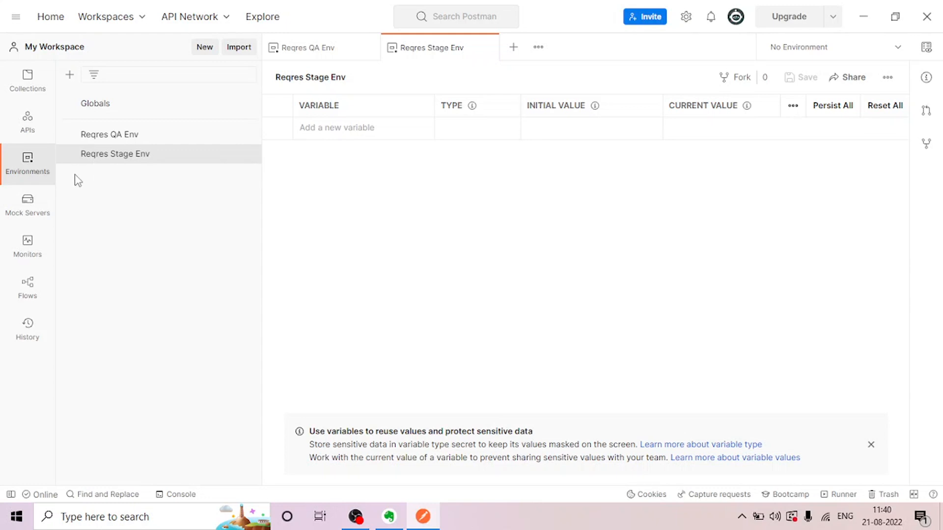
- Examine the request URLs of the GET, POST, PUT, PATCH and DELETE requests in the Reqres Collection
{"action": "left_click", "coordinate": [26, 87]}
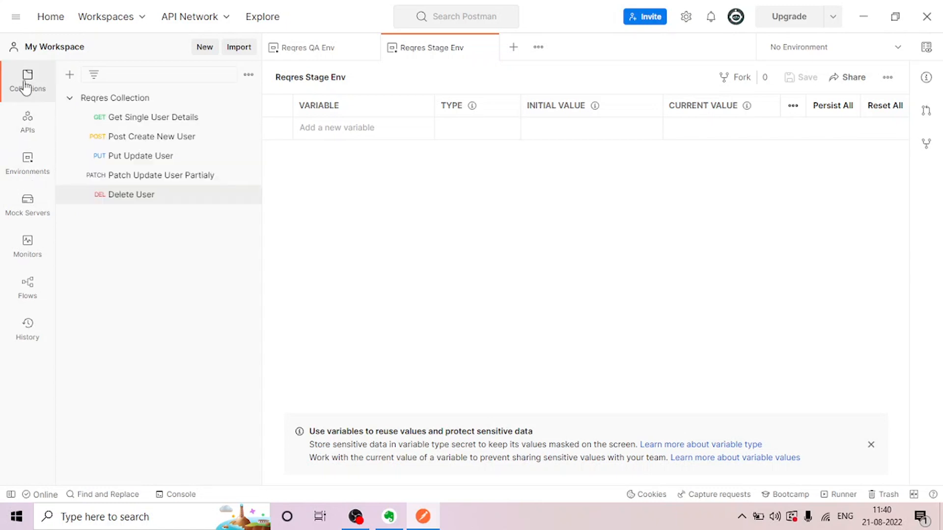
{"action": "left_click", "coordinate": [138, 122]}
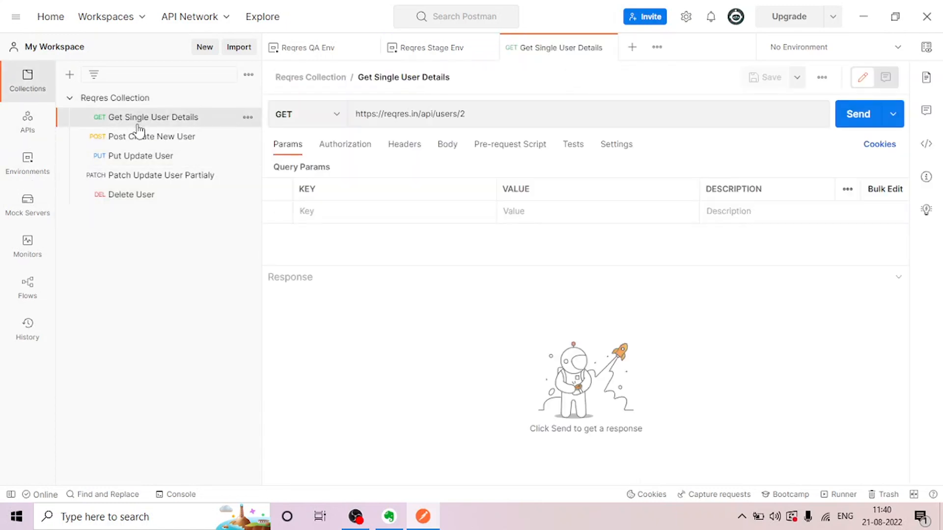
{"action": "left_click", "coordinate": [137, 137]}
{"action": "left_click", "coordinate": [134, 120]}
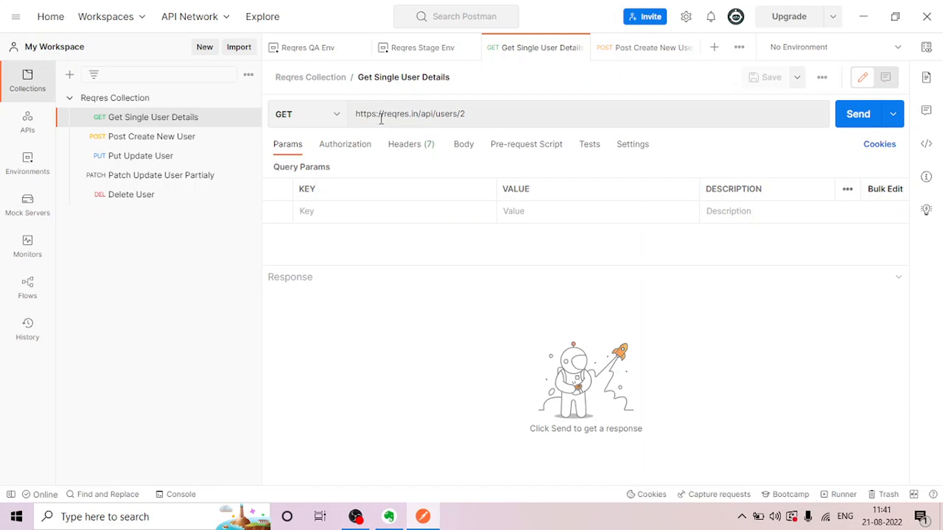
{"action": "left_click", "coordinate": [620, 53]}
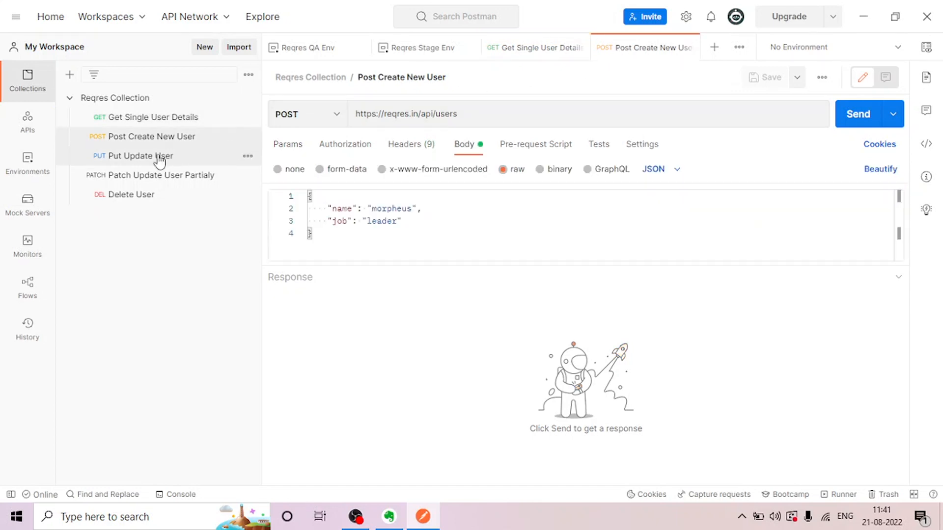
{"action": "left_click", "coordinate": [144, 158]}
{"action": "left_click", "coordinate": [147, 179]}
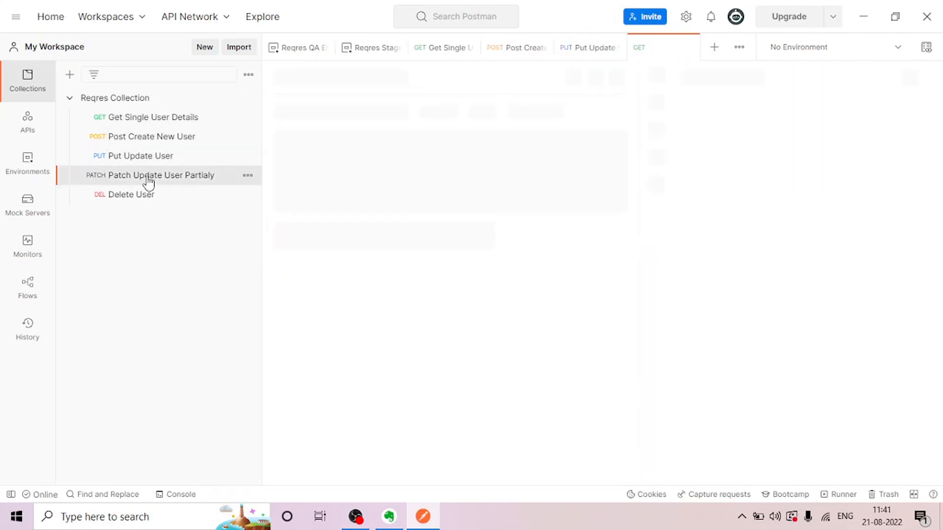
{"action": "left_click", "coordinate": [146, 201]}
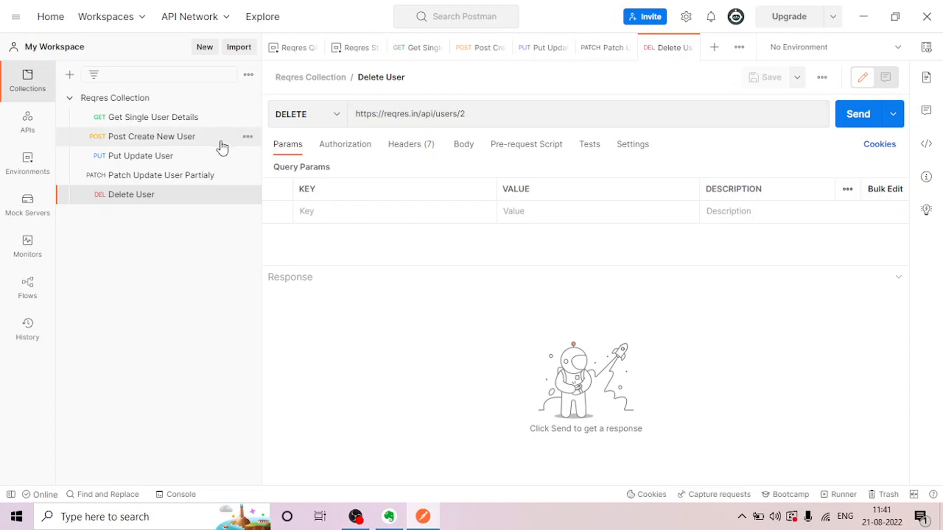
{"action": "left_click", "coordinate": [28, 168]}
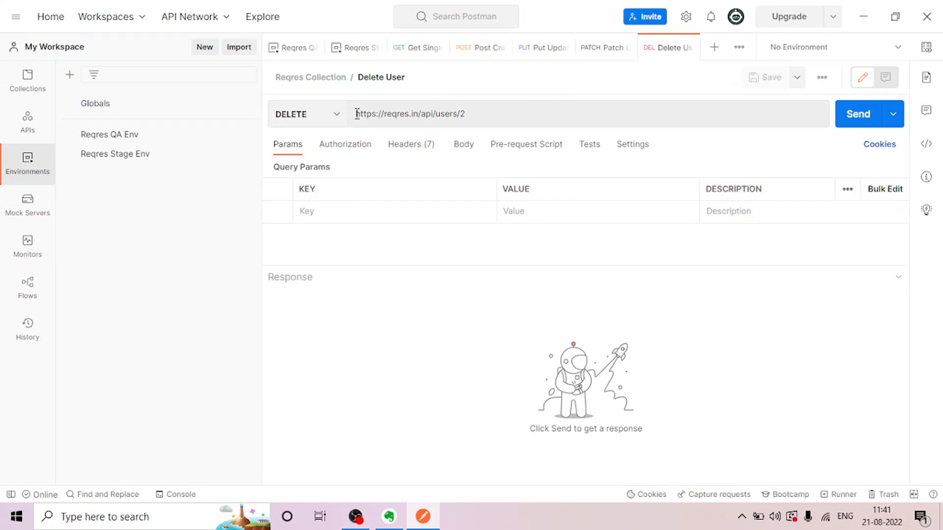
{"action": "left_click_drag", "start_coordinate": [357, 114], "coordinate": [433, 115]}
{"action": "key", "text": "ctrl+c"}
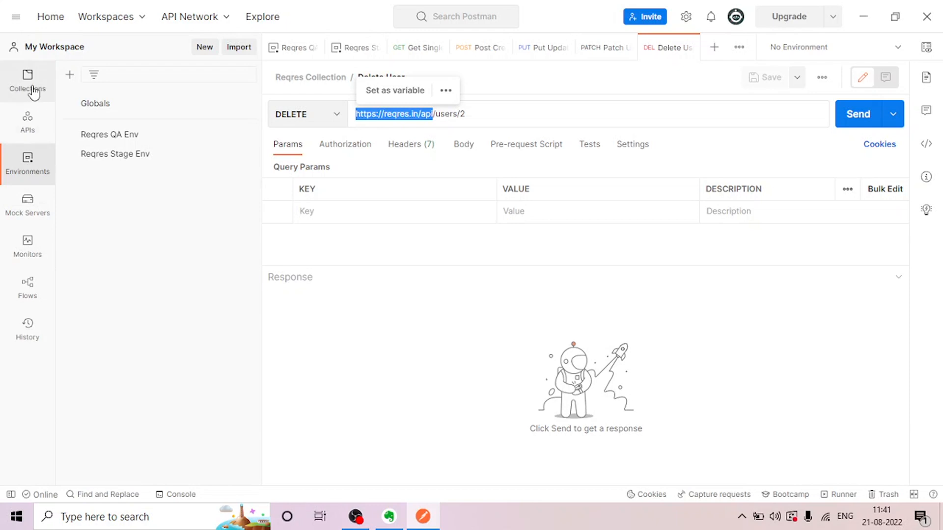
{"action": "left_click", "coordinate": [28, 166]}
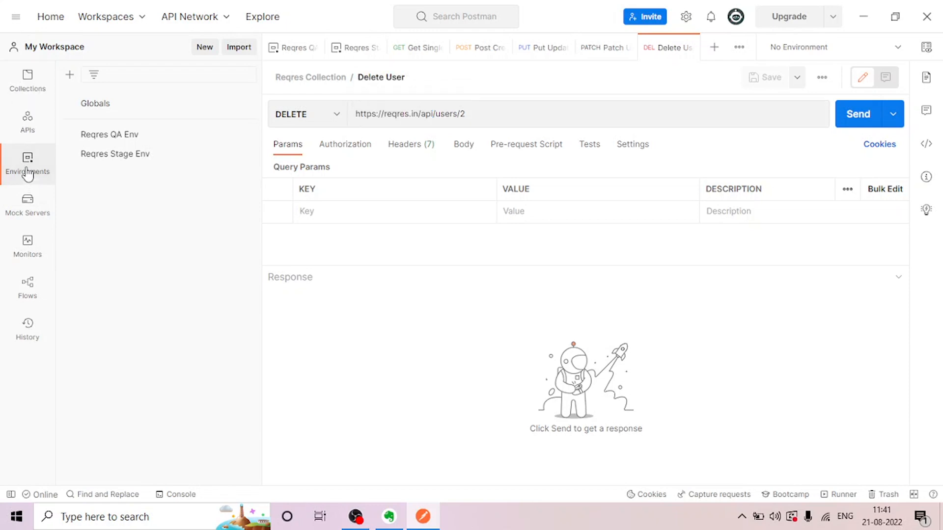
{"action": "left_click", "coordinate": [132, 138]}
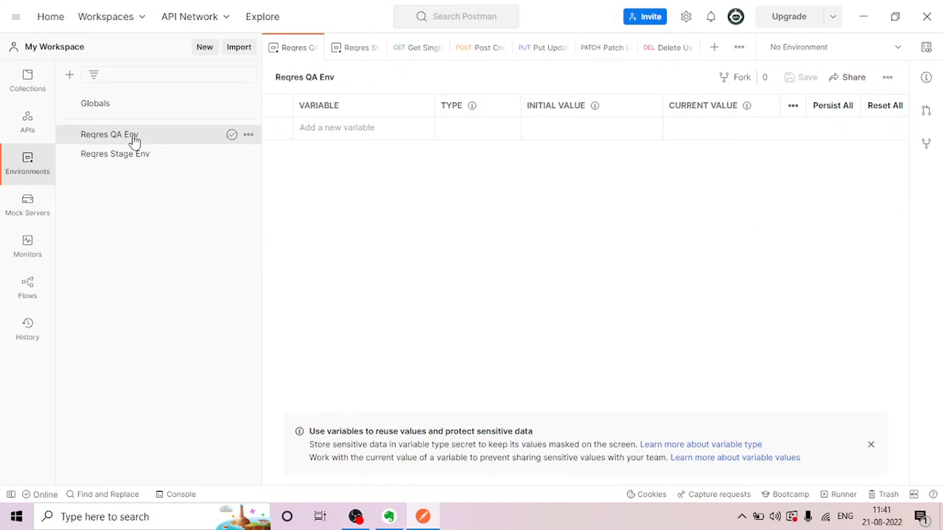
{"action": "left_click", "coordinate": [319, 128]}
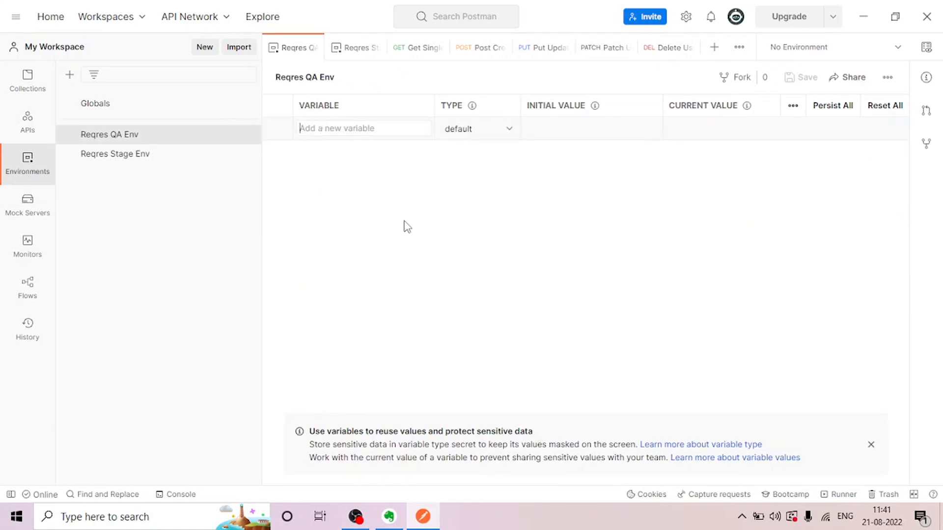
{"action": "type", "text": "base"}
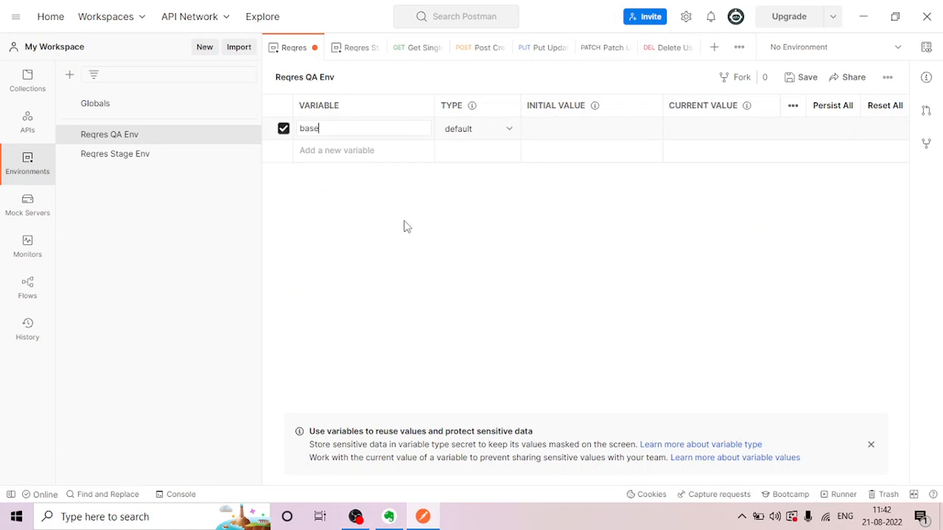
{"action": "type", "text": "_url"}
{"action": "left_click", "coordinate": [680, 125]}
{"action": "key", "text": "ctrl+v"}
{"action": "left_click", "coordinate": [807, 78]}
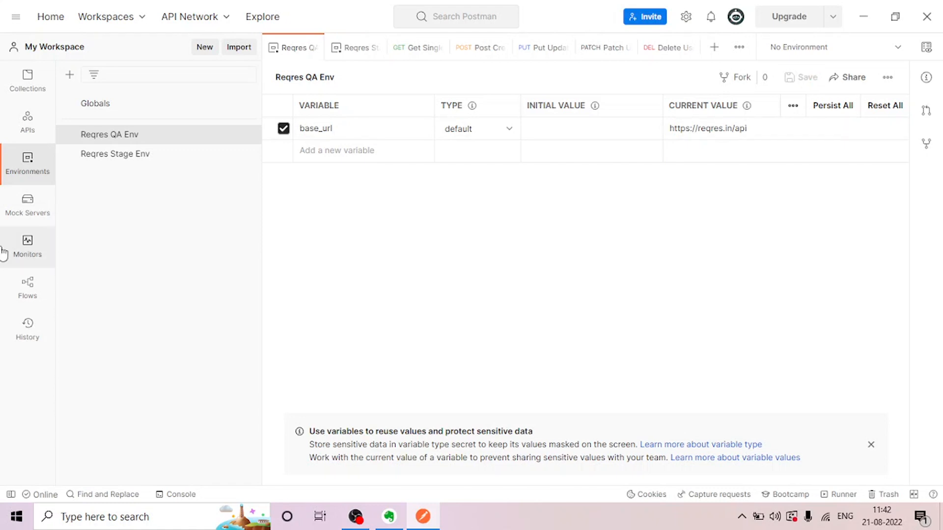
{"action": "left_click", "coordinate": [105, 160]}
{"action": "left_click", "coordinate": [333, 126]}
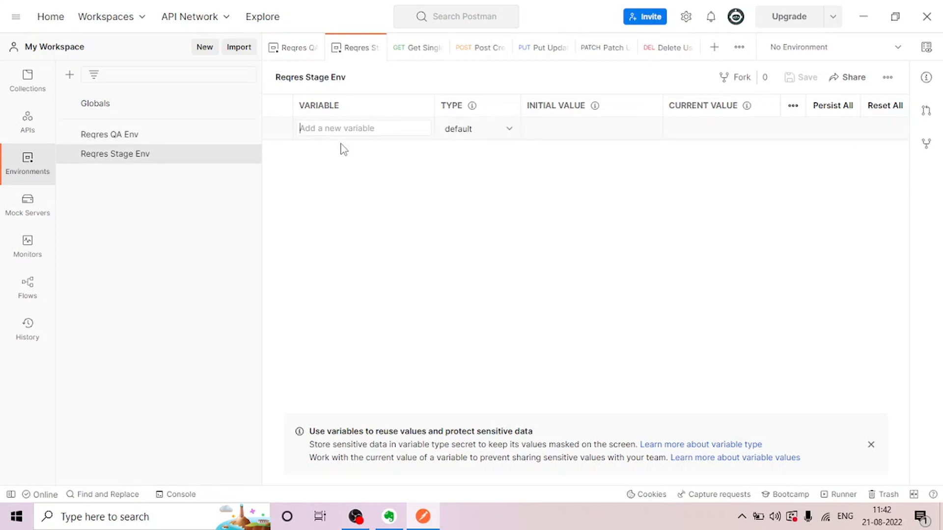
{"action": "type", "text": "base_"}
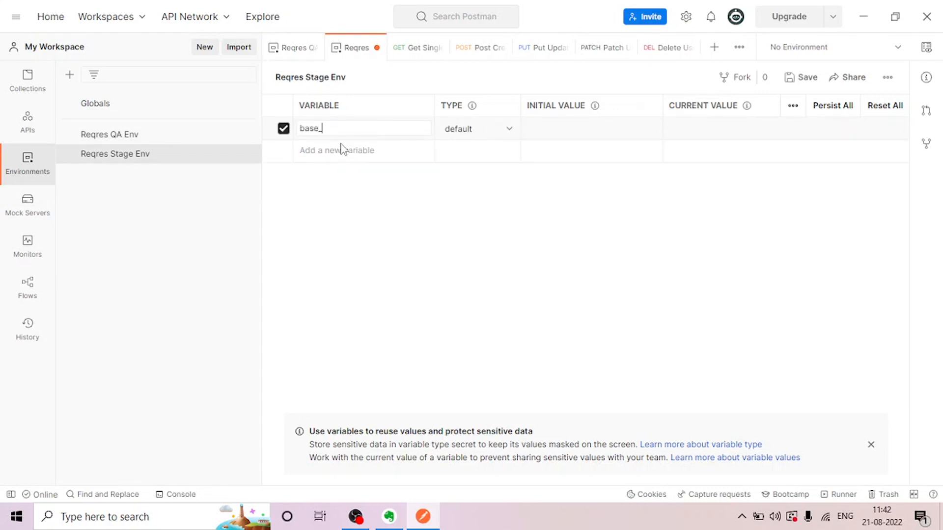
{"action": "type", "text": "url"}
{"action": "left_click", "coordinate": [677, 128]}
{"action": "key", "text": "ctrl+v"}
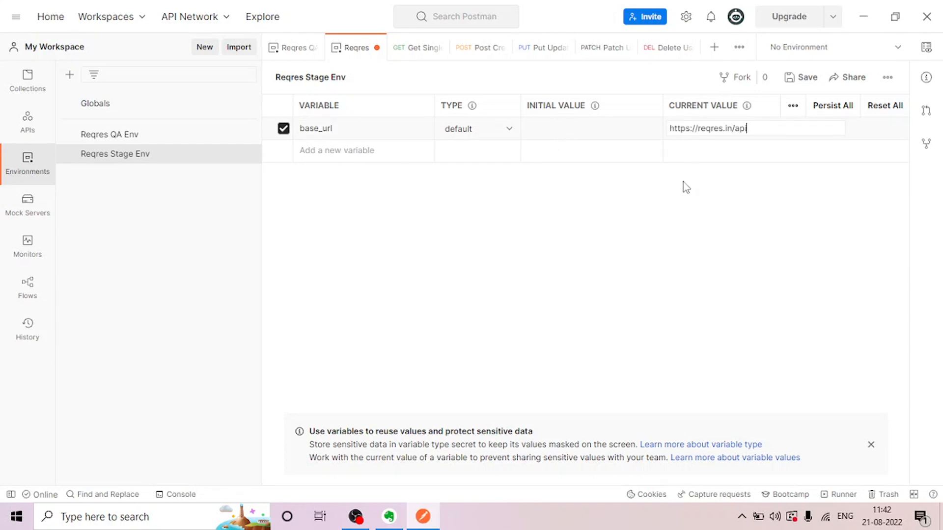
{"action": "left_click", "coordinate": [697, 128]}
{"action": "type", "text": "tage."}
{"action": "left_click", "coordinate": [800, 79]}
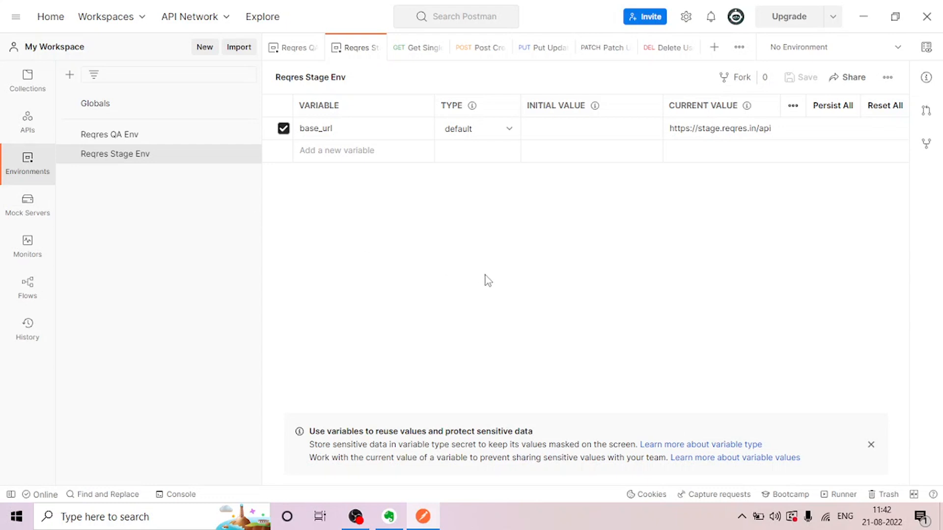
- Replace the base address in the Get Single User Details request's URL with the variable {{base_url}}
{"action": "left_click", "coordinate": [27, 81]}
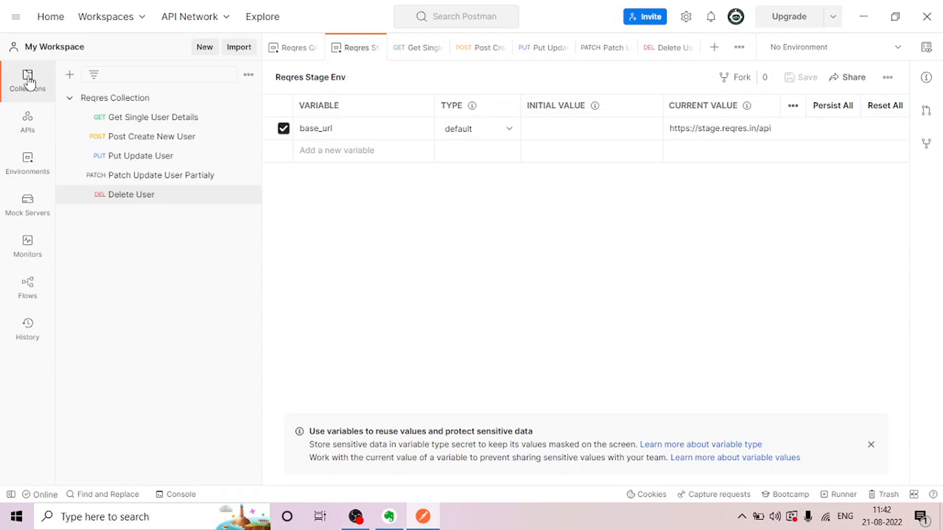
{"action": "left_click", "coordinate": [139, 125]}
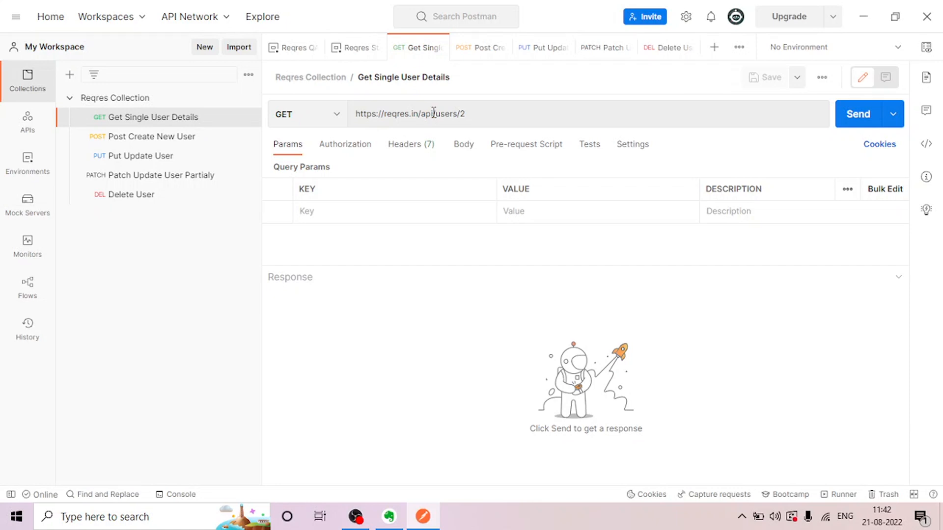
{"action": "left_click_drag", "start_coordinate": [434, 114], "coordinate": [353, 114]}
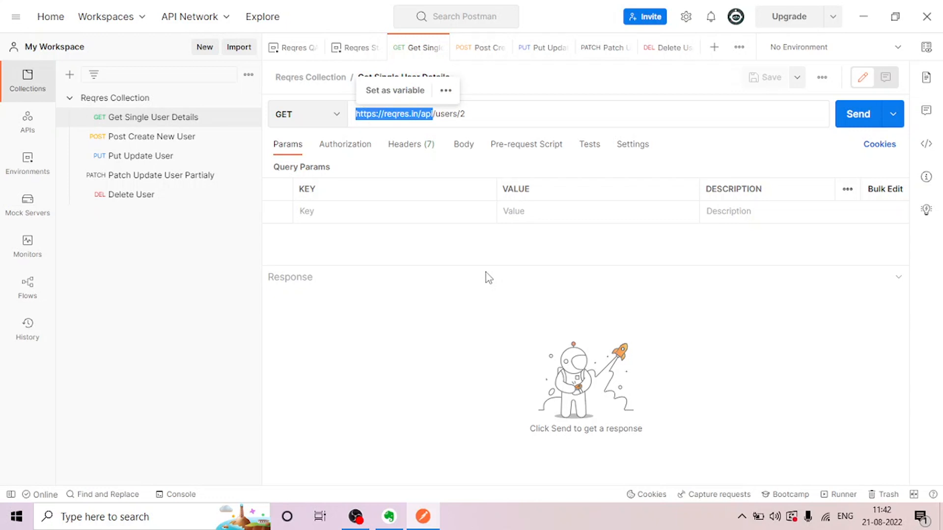
{"action": "type", "text": "{{"}
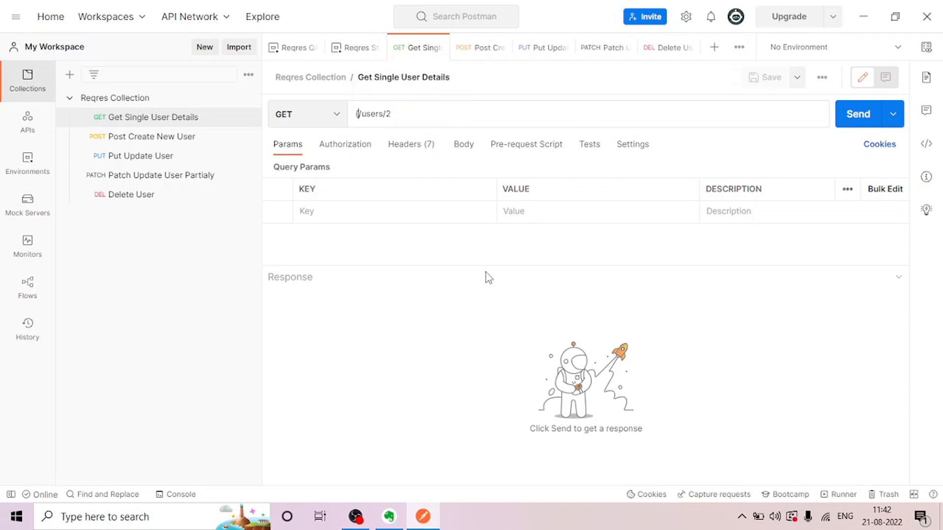
{"action": "type", "text": "}}"}
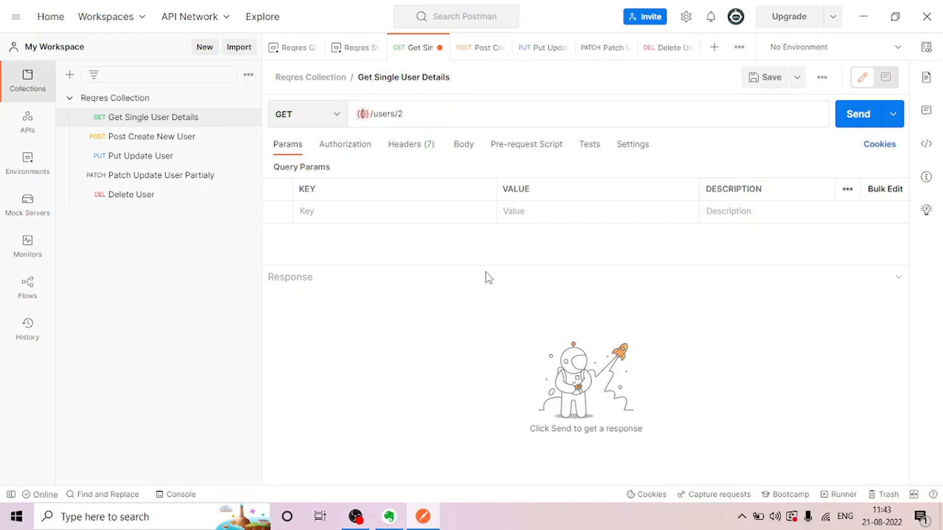
{"action": "type", "text": "base_url"}
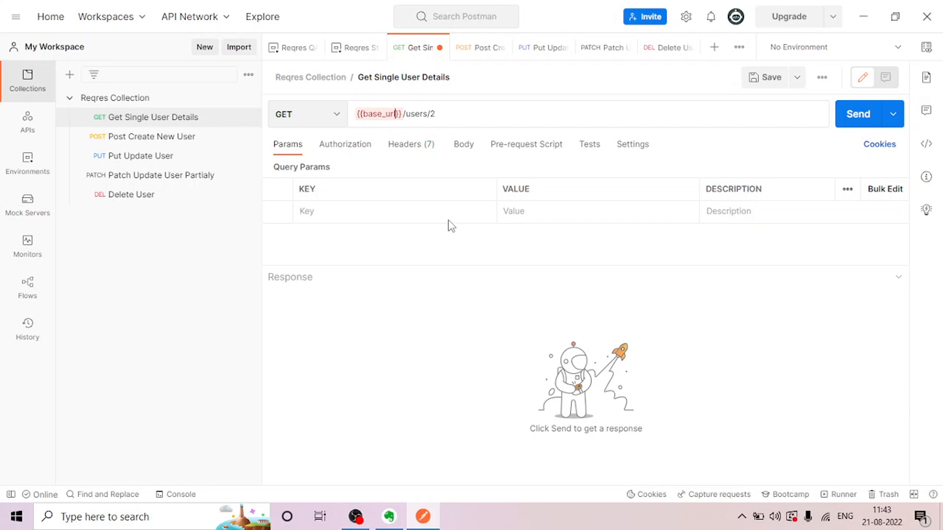
- Make Reqres QA Env the active environment for the Get Single User Details request
{"action": "mouse_move", "coordinate": [379, 114]}
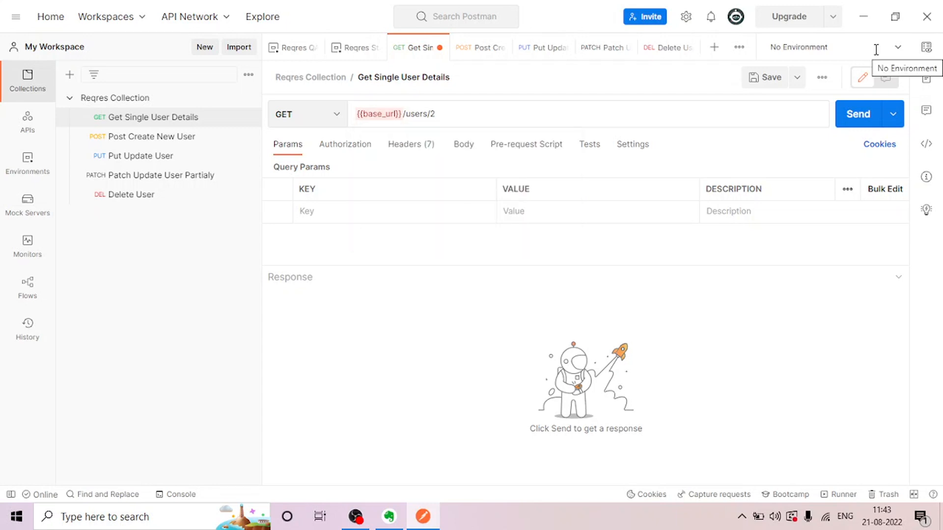
{"action": "left_click", "coordinate": [897, 48]}
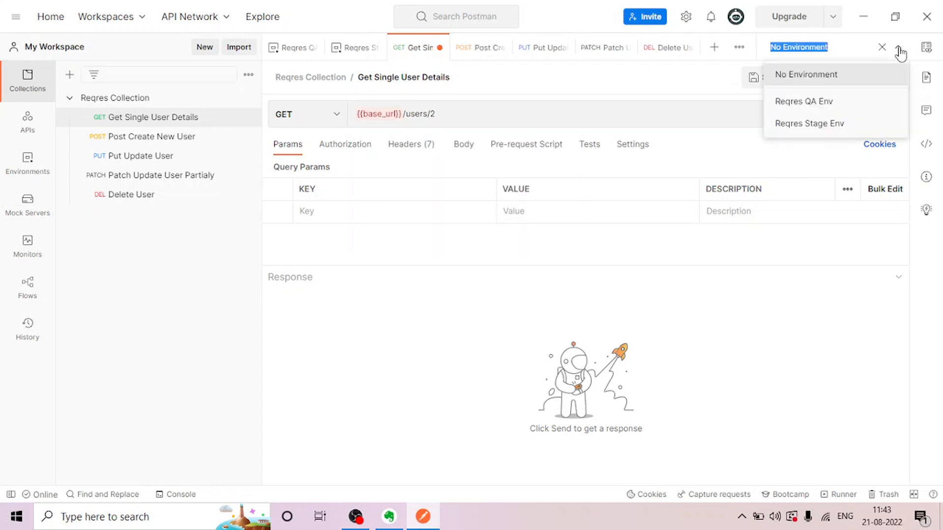
{"action": "left_click", "coordinate": [836, 102]}
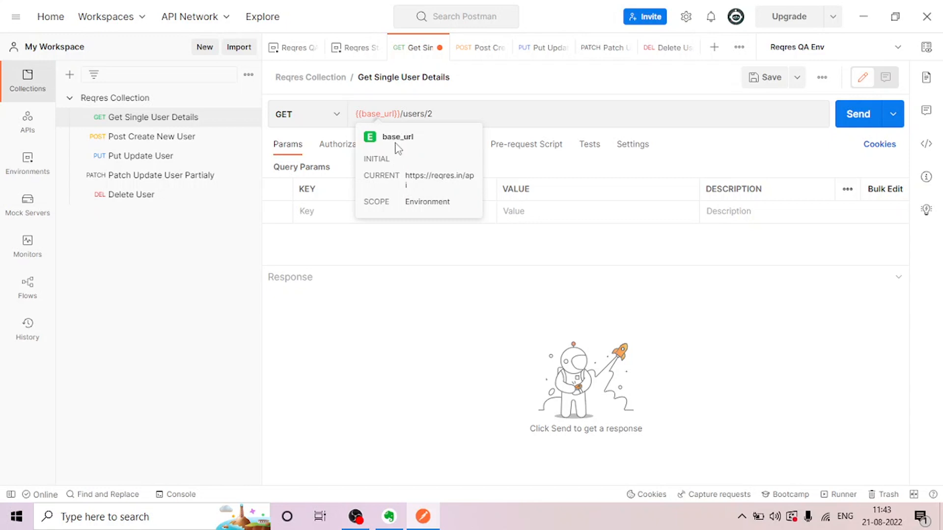
- Save the Get Single User Details request and send it to get its response
{"action": "left_click", "coordinate": [774, 78]}
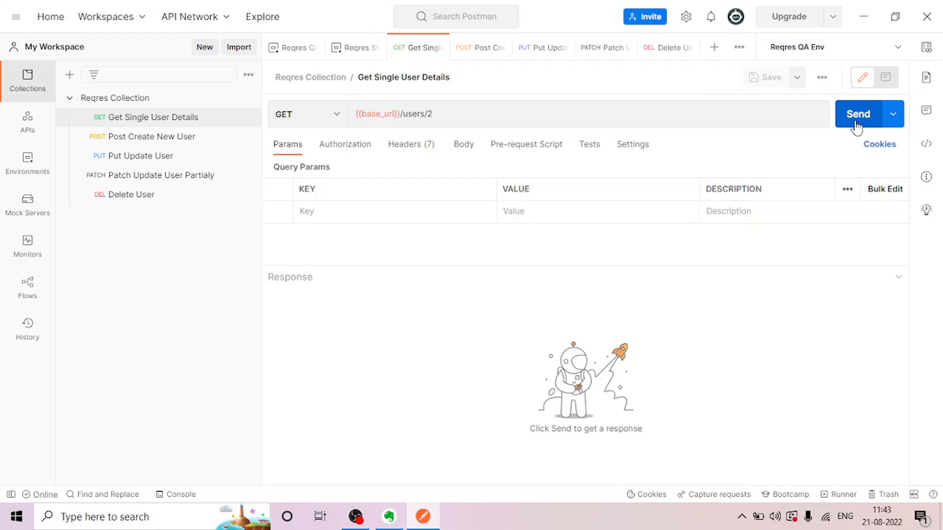
{"action": "left_click", "coordinate": [856, 127]}
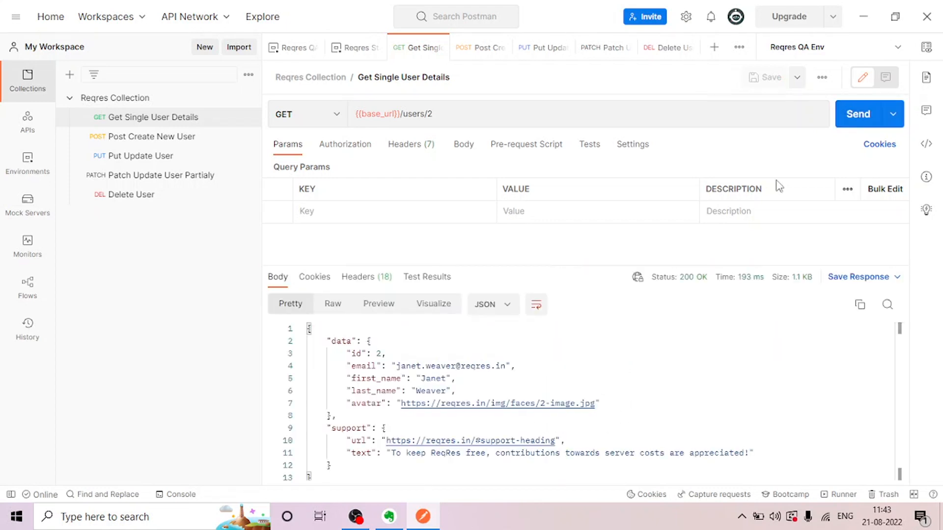
{"action": "scroll", "coordinate": [478, 375], "scroll_direction": "down", "scroll_amount": 1}
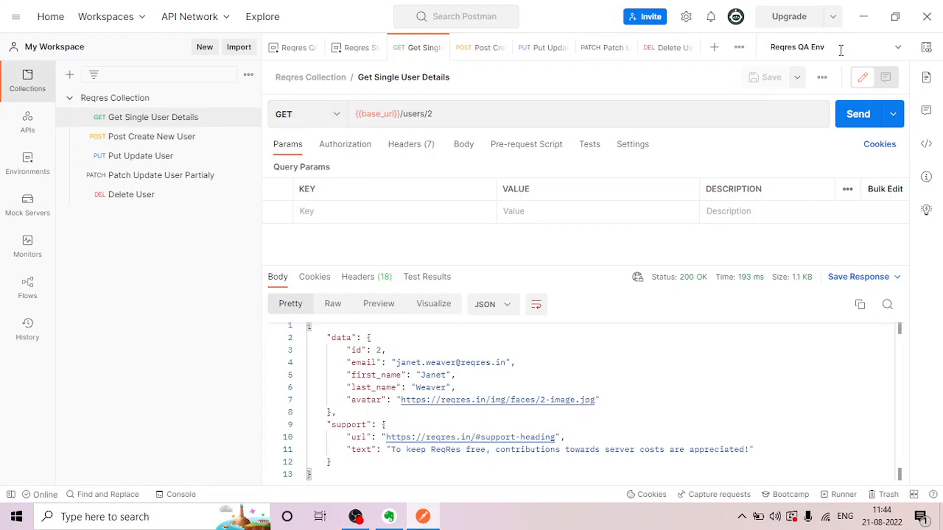
- Switch the active environment to Reqres Stage Env and back to Reqres QA Env
{"action": "left_click", "coordinate": [897, 48]}
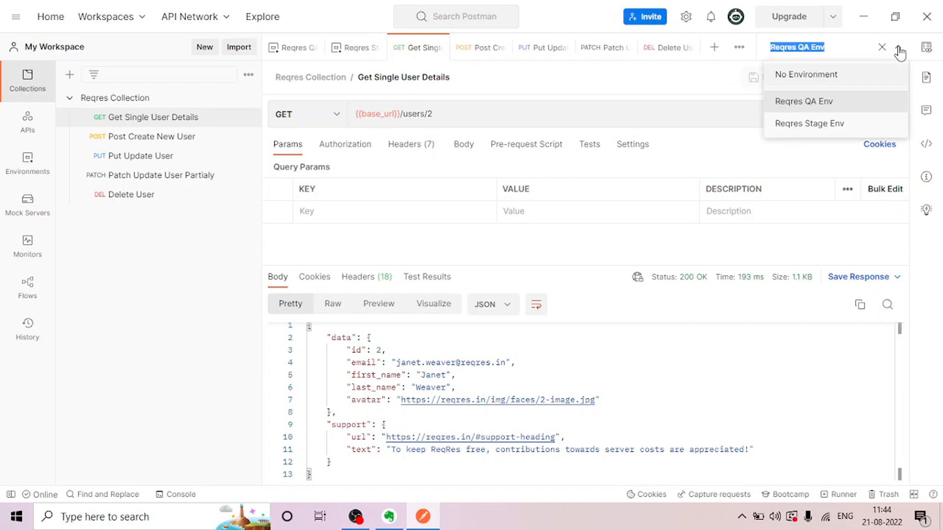
{"action": "left_click", "coordinate": [810, 125]}
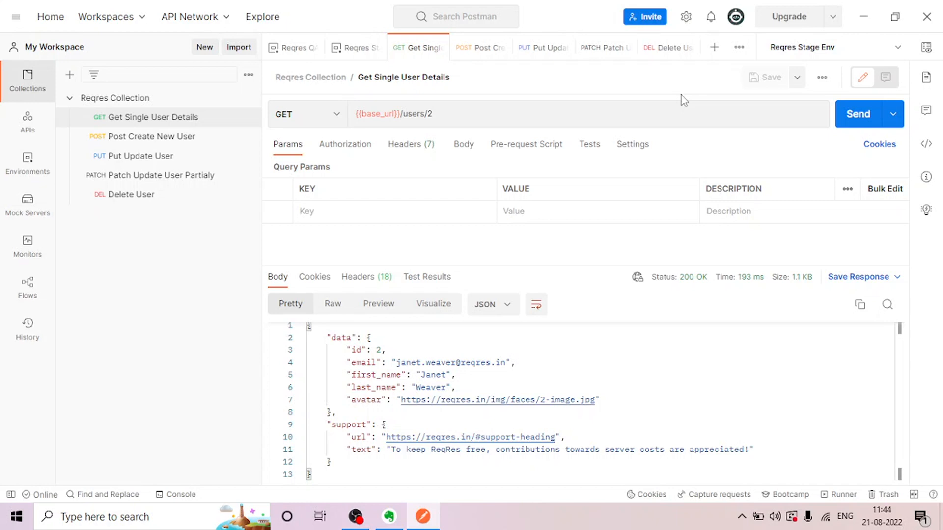
{"action": "left_click", "coordinate": [894, 48]}
{"action": "left_click", "coordinate": [826, 103]}
{"action": "double_click", "coordinate": [399, 113]}
{"action": "key", "text": "ctrl+c"}
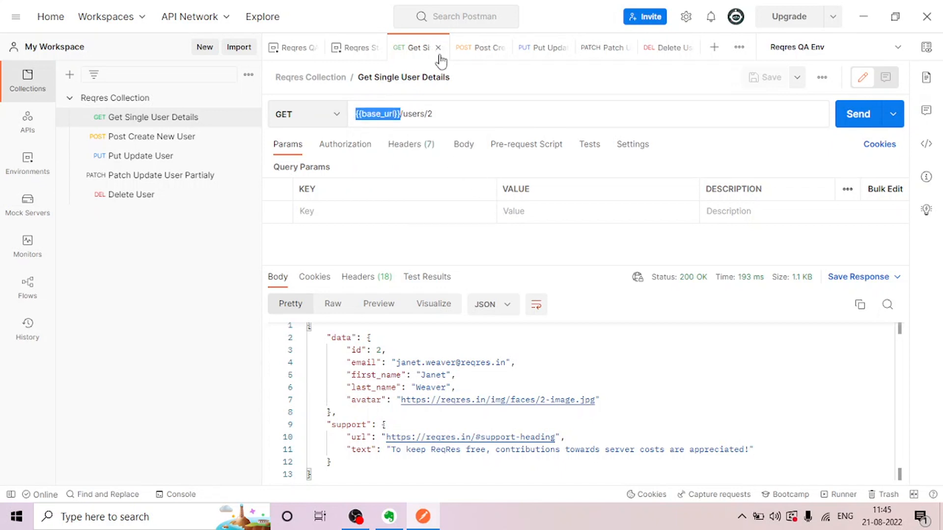
{"action": "left_click", "coordinate": [472, 49]}
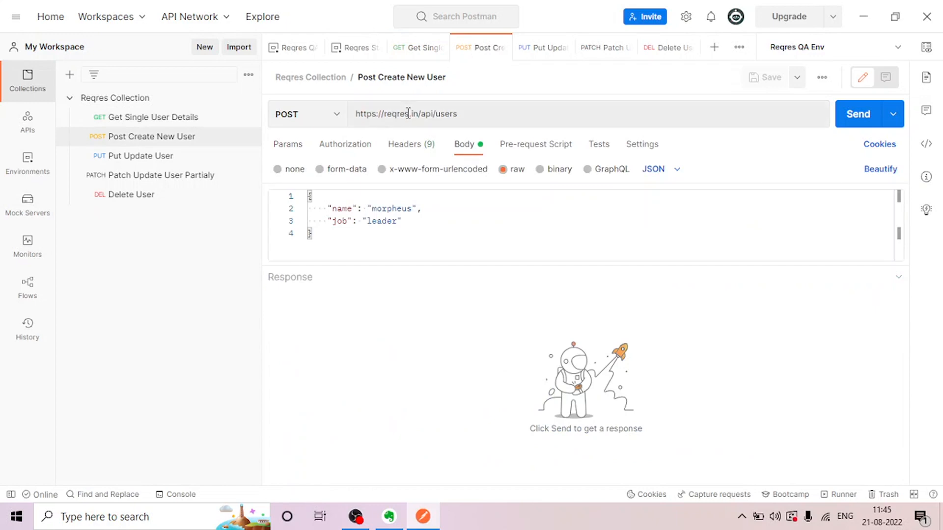
{"action": "left_click_drag", "start_coordinate": [432, 113], "coordinate": [355, 113]}
{"action": "key", "text": "ctrl+v"}
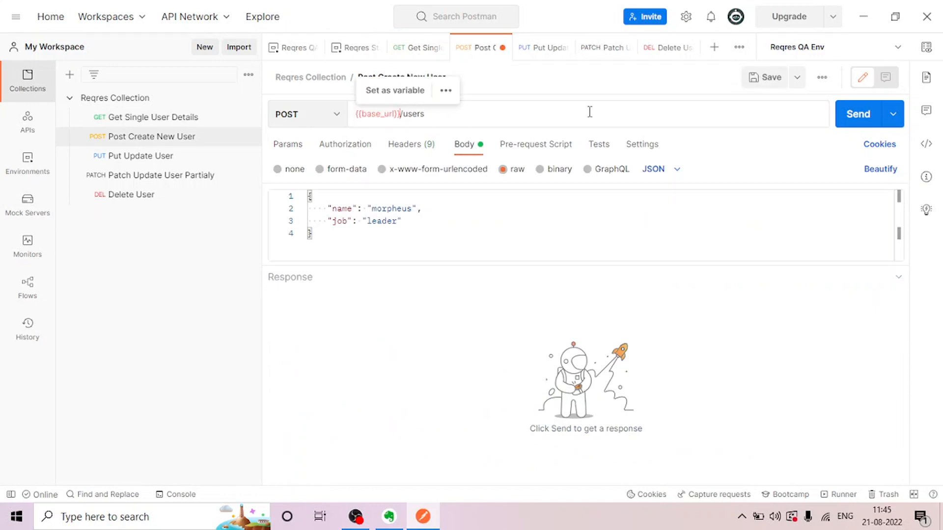
{"action": "left_click", "coordinate": [762, 79]}
- Replace the base address in the Put Update User request's URL with {{base_url}} and save the request
{"action": "left_click", "coordinate": [183, 157]}
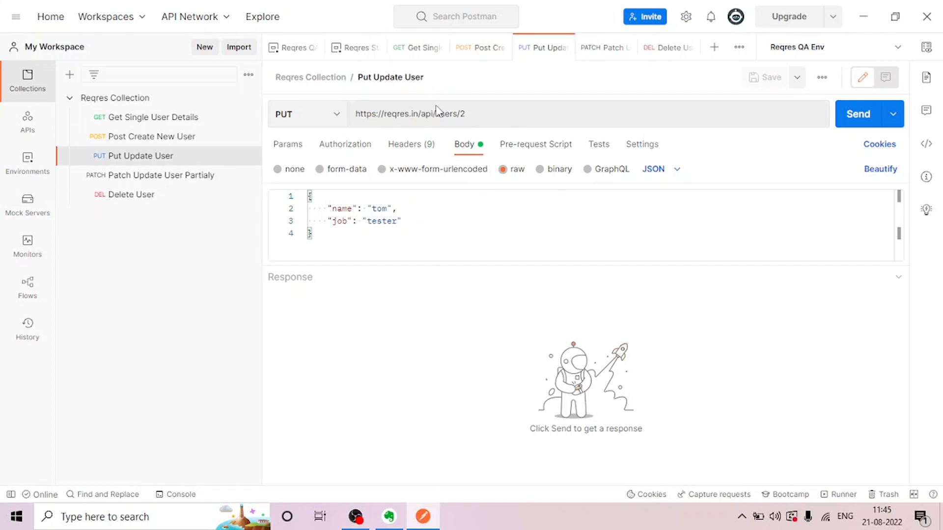
{"action": "left_click_drag", "start_coordinate": [432, 113], "coordinate": [341, 114]}
{"action": "left_click_drag", "start_coordinate": [438, 112], "coordinate": [345, 118]}
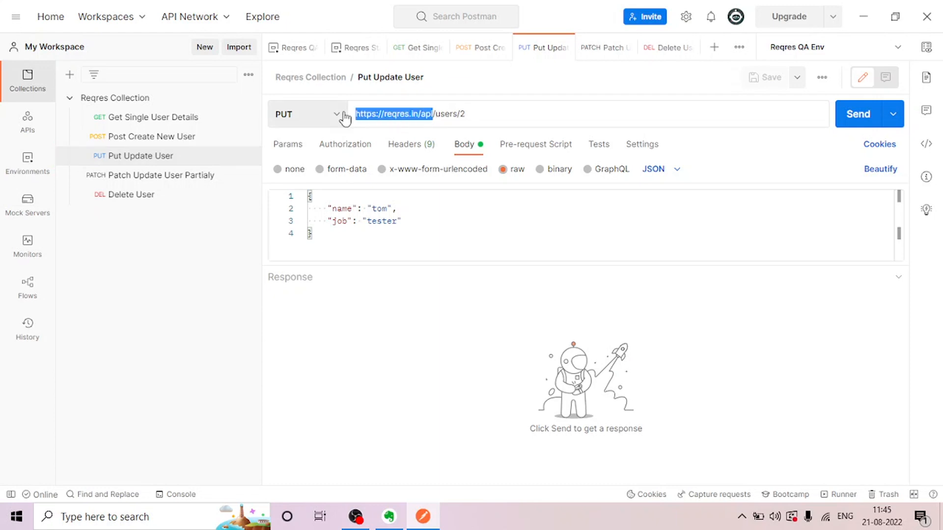
{"action": "key", "text": "ctrl+v"}
{"action": "left_click", "coordinate": [768, 77]}
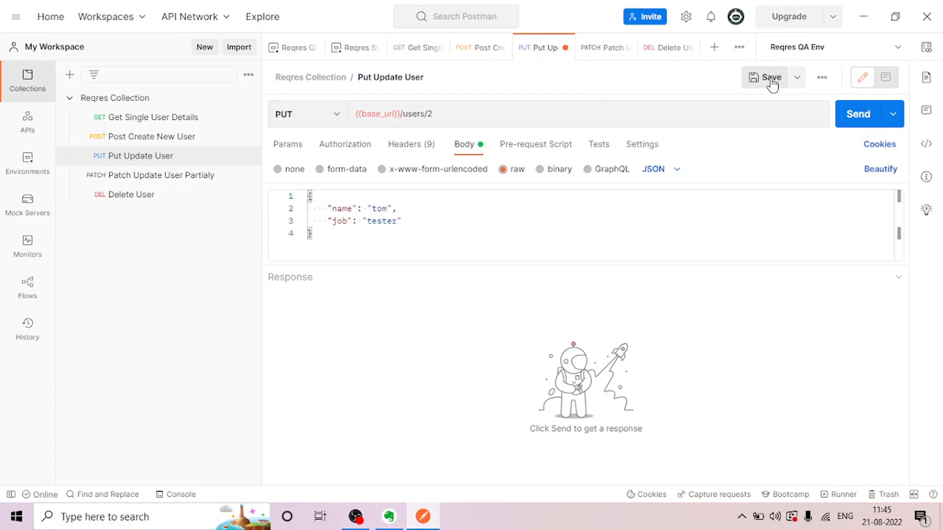
- Replace the base address in the Patch Update User Partialy request's URL with {{base_url}} and save the request
{"action": "left_click", "coordinate": [154, 175]}
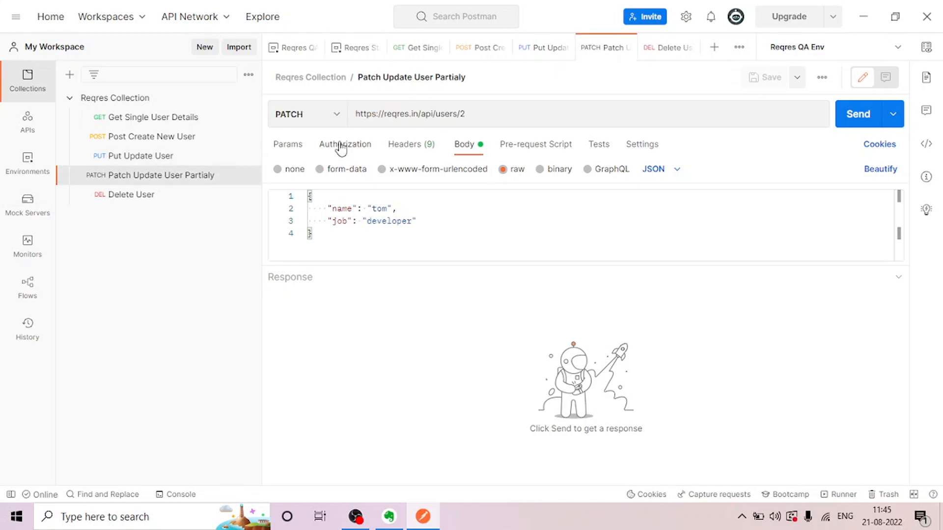
{"action": "left_click_drag", "start_coordinate": [432, 113], "coordinate": [347, 118]}
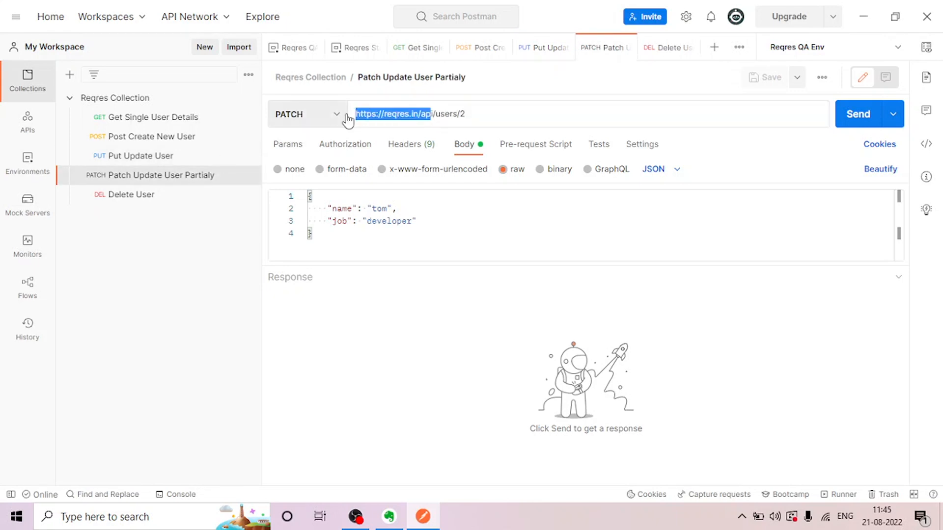
{"action": "left_click", "coordinate": [433, 114]}
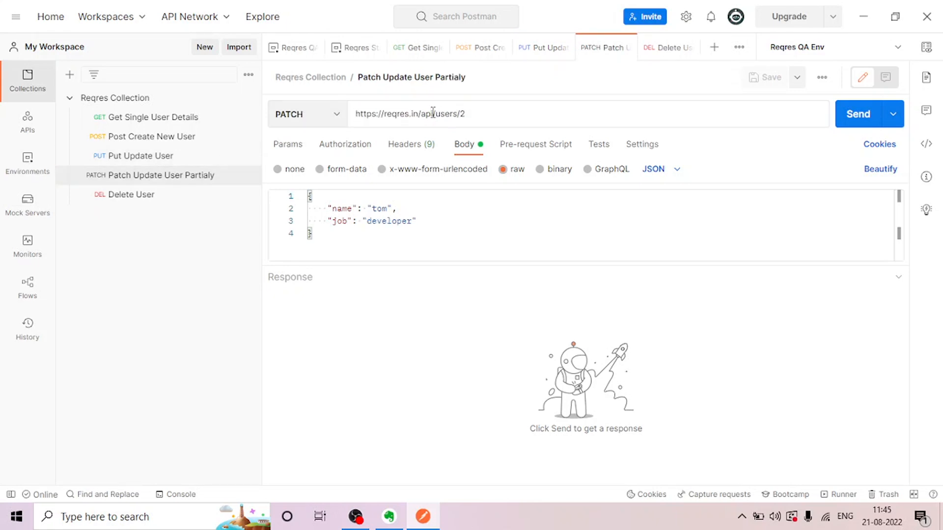
{"action": "left_click_drag", "start_coordinate": [434, 114], "coordinate": [351, 117]}
{"action": "key", "text": "ctrl+v"}
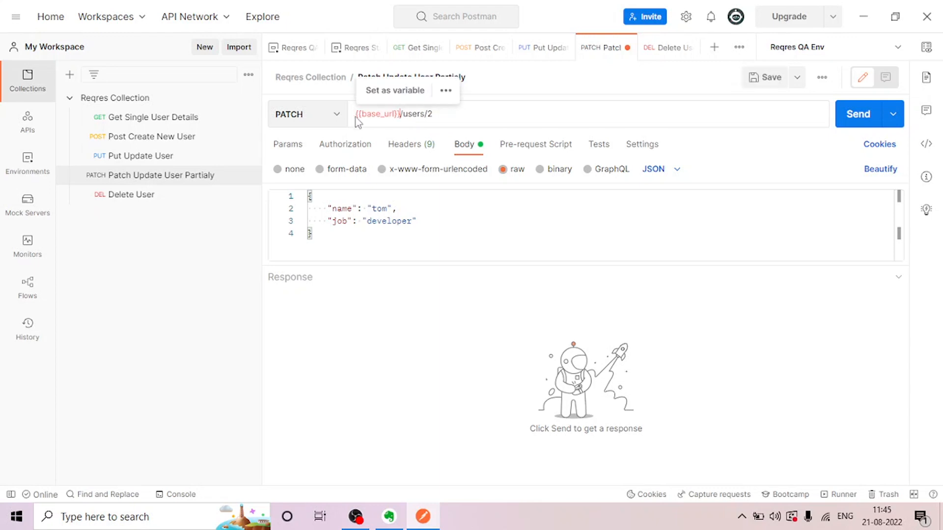
{"action": "left_click", "coordinate": [766, 80]}
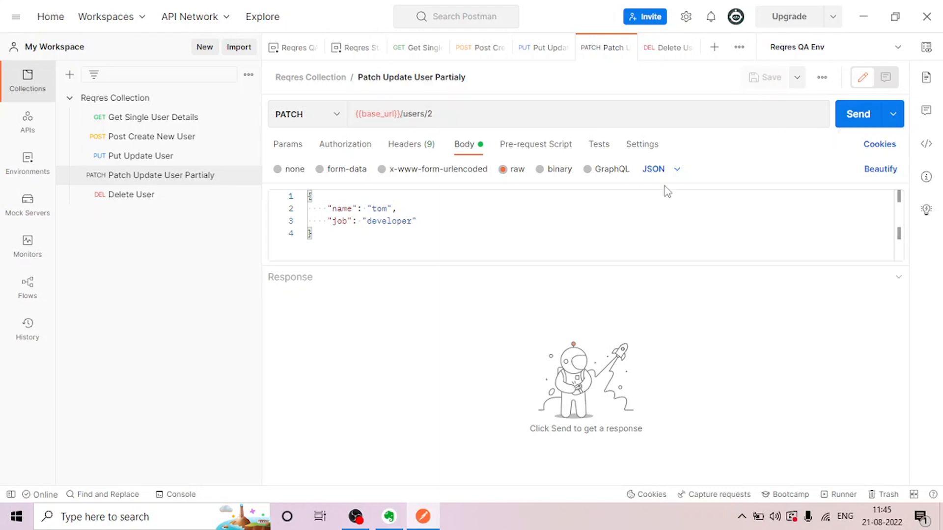
- Replace the base address in the Delete User request's URL with {{base_url}} and save the request
{"action": "left_click", "coordinate": [101, 199]}
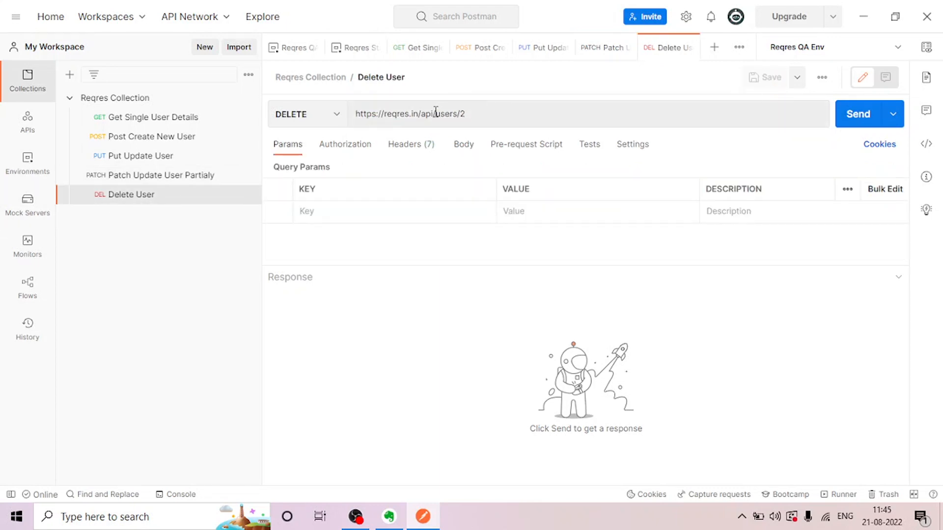
{"action": "left_click_drag", "start_coordinate": [434, 114], "coordinate": [330, 113]}
{"action": "key", "text": "ctrl+v"}
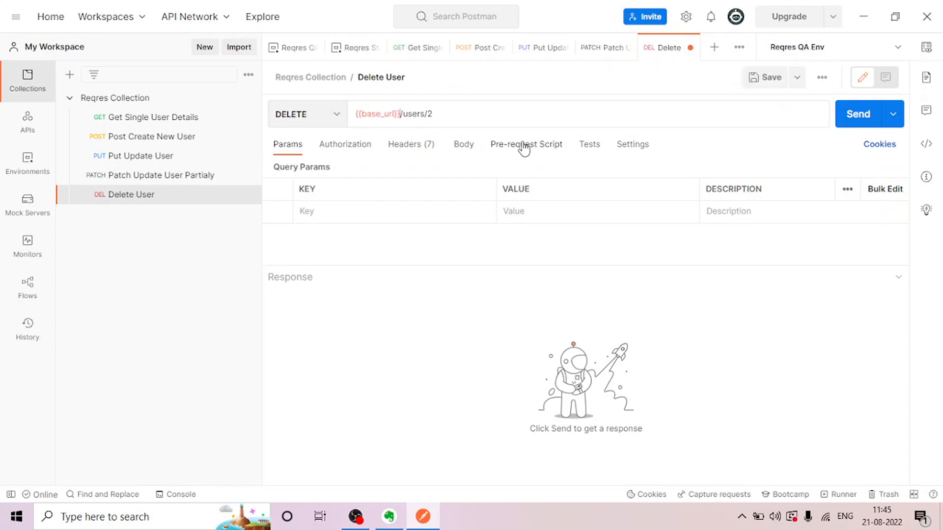
{"action": "left_click", "coordinate": [764, 77]}
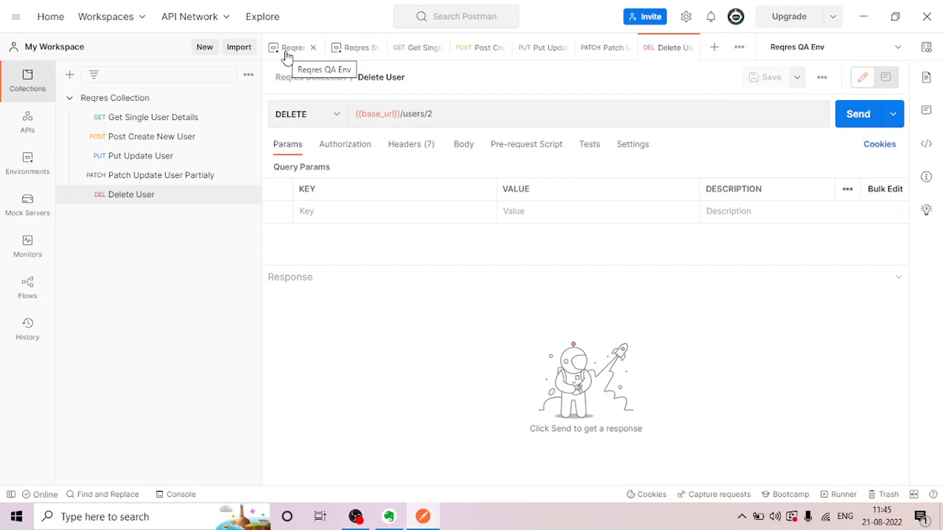
- Force close all open tabs, then reopen the Get Single User Details request and send it
{"action": "right_click", "coordinate": [286, 54]}
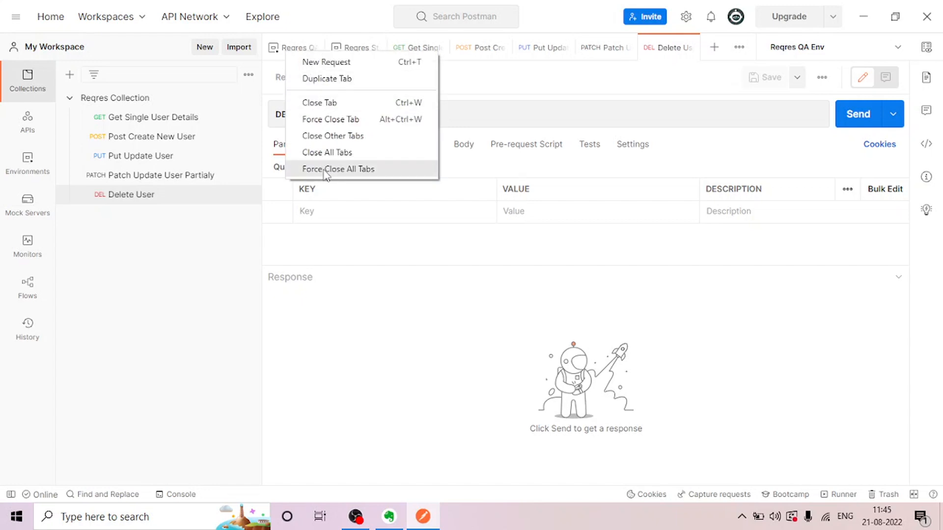
{"action": "left_click", "coordinate": [325, 170]}
{"action": "left_click", "coordinate": [162, 124]}
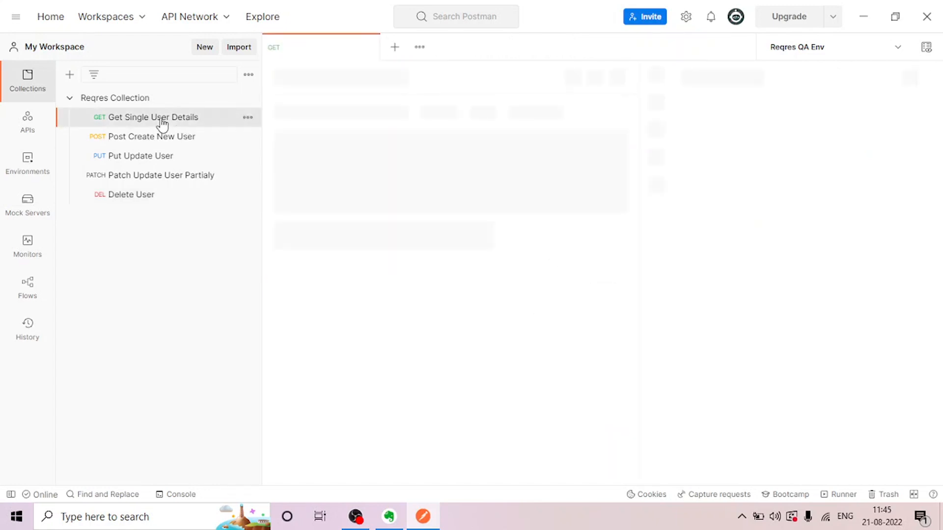
{"action": "left_click", "coordinate": [852, 121]}
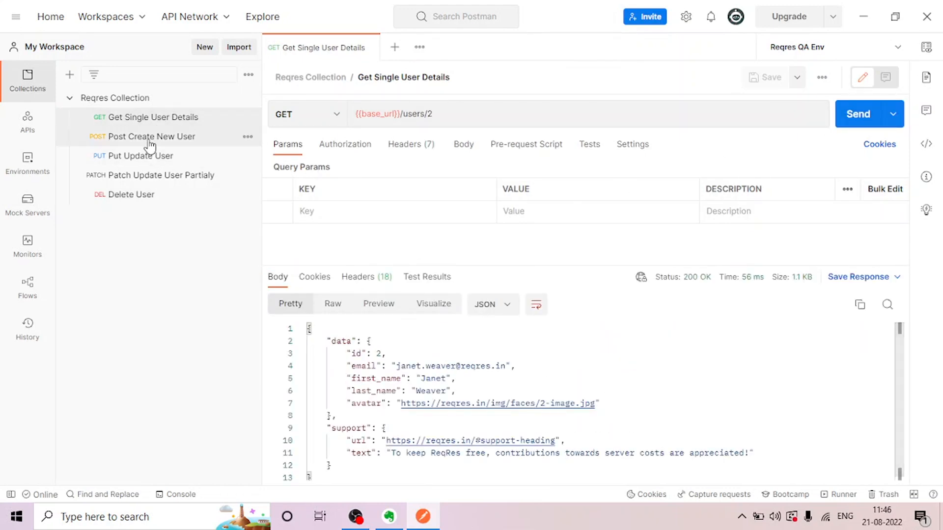
- Send the Post Create New User and Put Update User requests from Reqres Collection
{"action": "left_click", "coordinate": [150, 141]}
{"action": "left_click", "coordinate": [861, 113]}
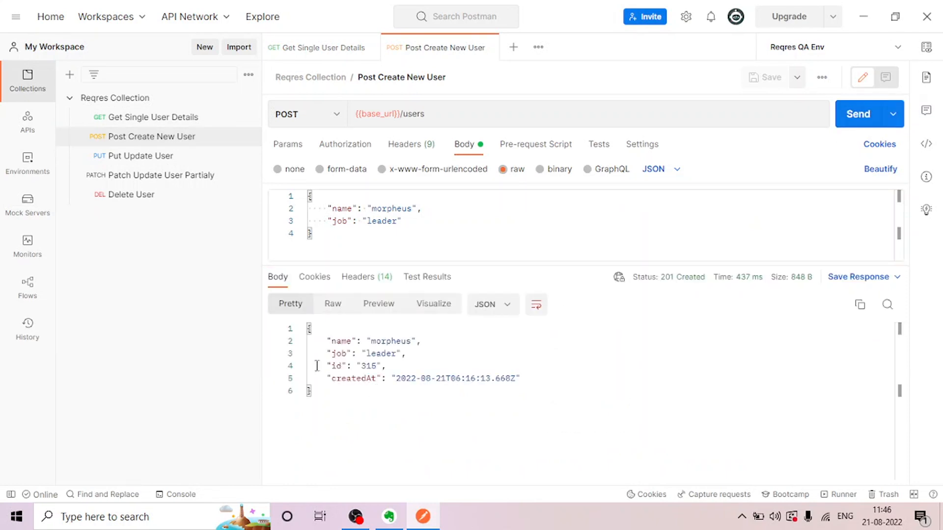
{"action": "left_click", "coordinate": [133, 157]}
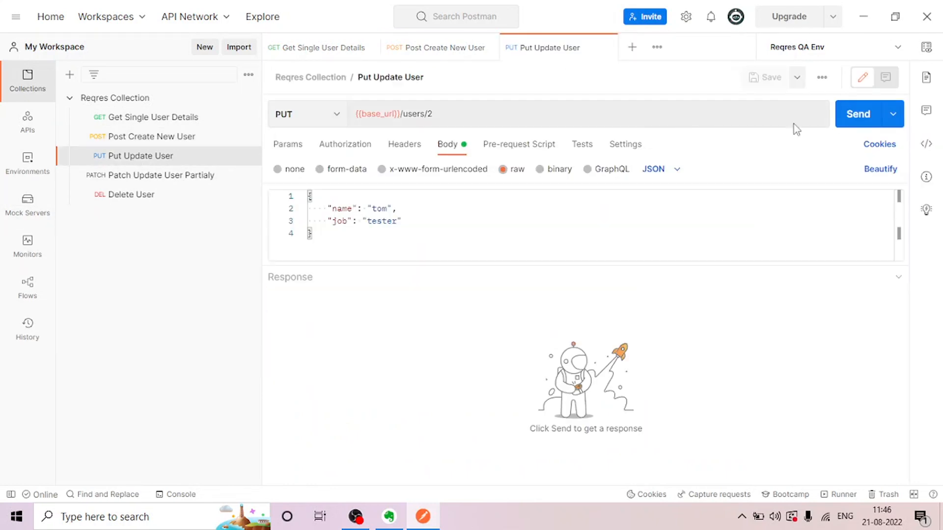
{"action": "left_click", "coordinate": [850, 111]}
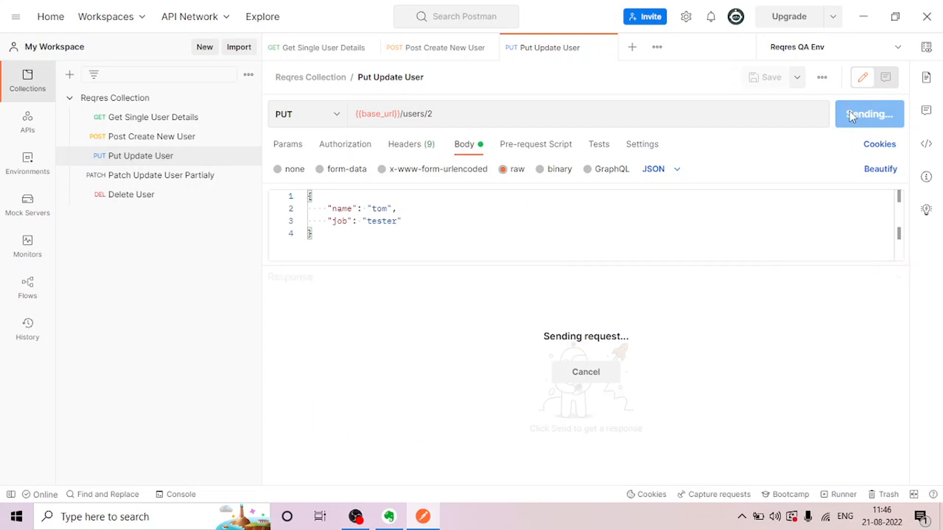
- Send the Patch Update User Partialy and Delete User requests from Reqres Collection
{"action": "left_click", "coordinate": [138, 180]}
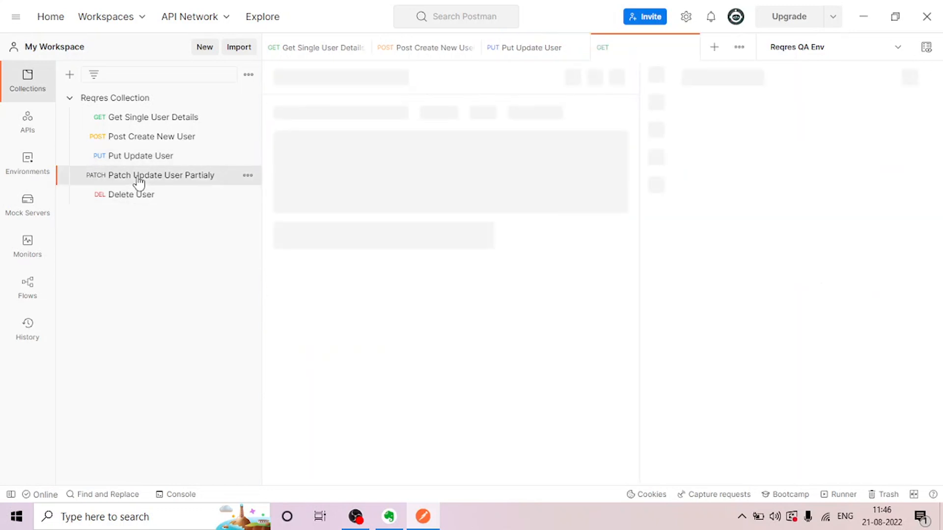
{"action": "left_click", "coordinate": [850, 122]}
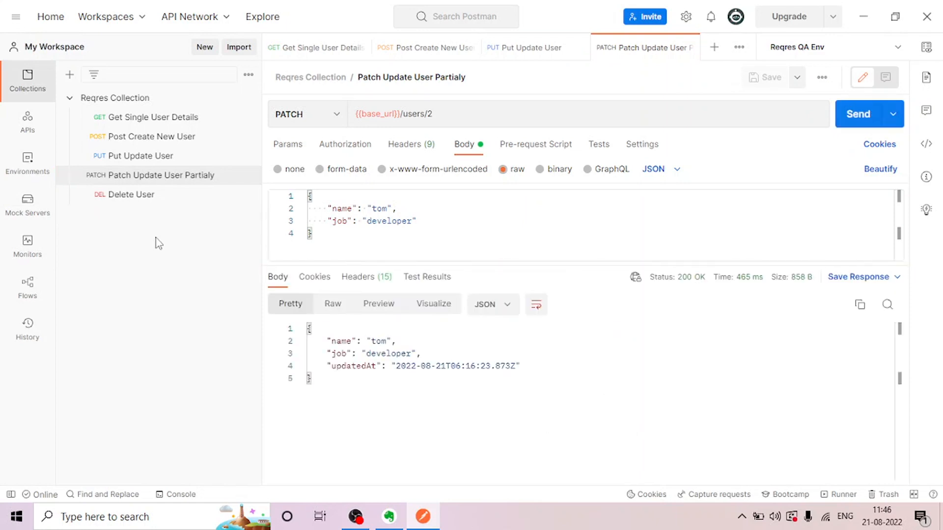
{"action": "left_click", "coordinate": [123, 196]}
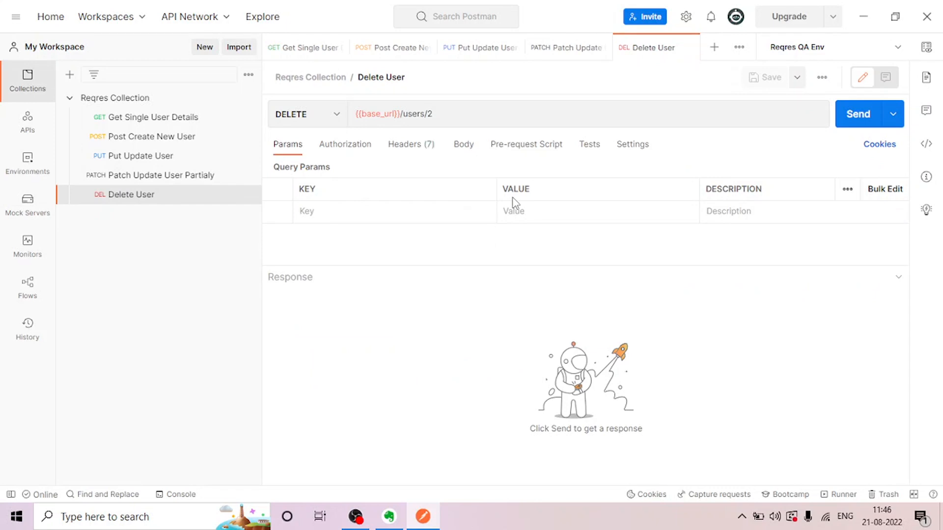
{"action": "left_click", "coordinate": [847, 114]}
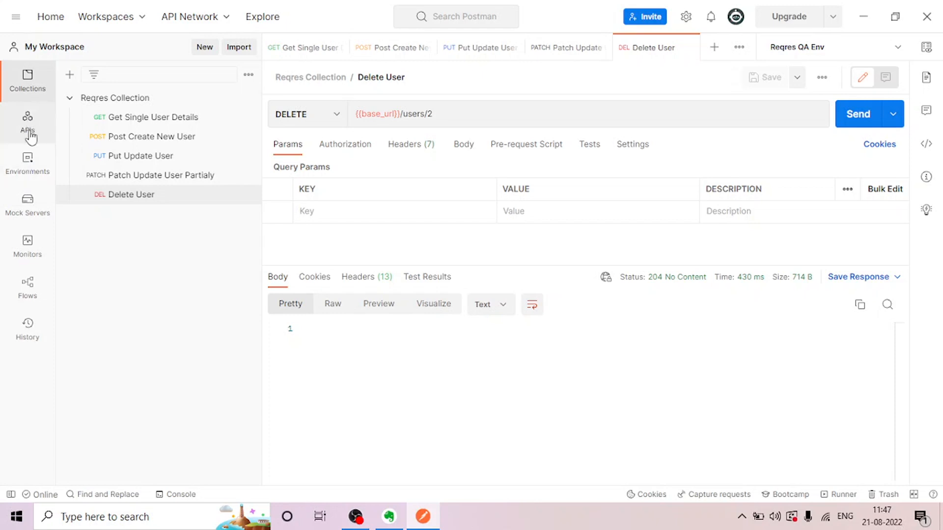
- Open the workspace's global variables and add a variable named base_url
{"action": "left_click", "coordinate": [30, 173]}
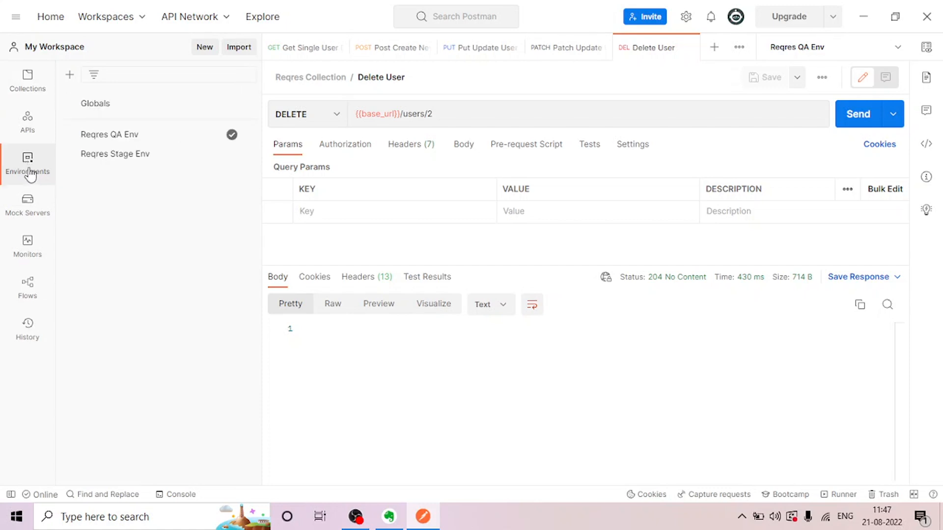
{"action": "left_click", "coordinate": [127, 111]}
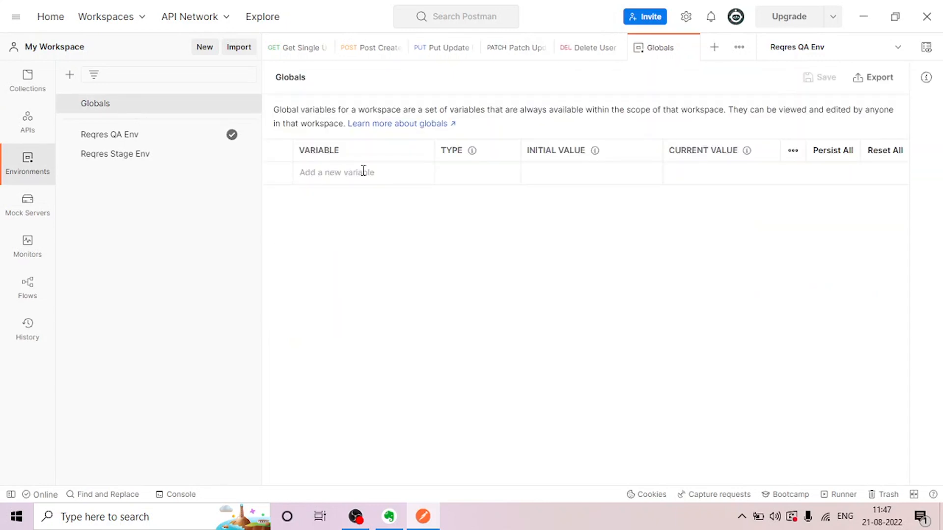
{"action": "left_click", "coordinate": [319, 174]}
{"action": "type", "text": "base"}
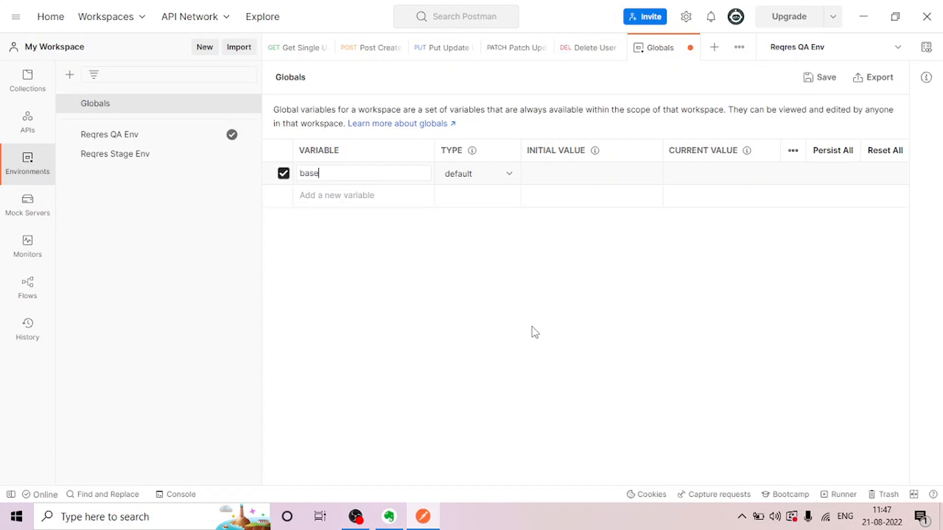
{"action": "type", "text": "_url"}
- Copy base_url's current value from Reqres QA Env into the global base_url variable and save the globals
{"action": "left_click", "coordinate": [690, 175]}
{"action": "left_click", "coordinate": [107, 143]}
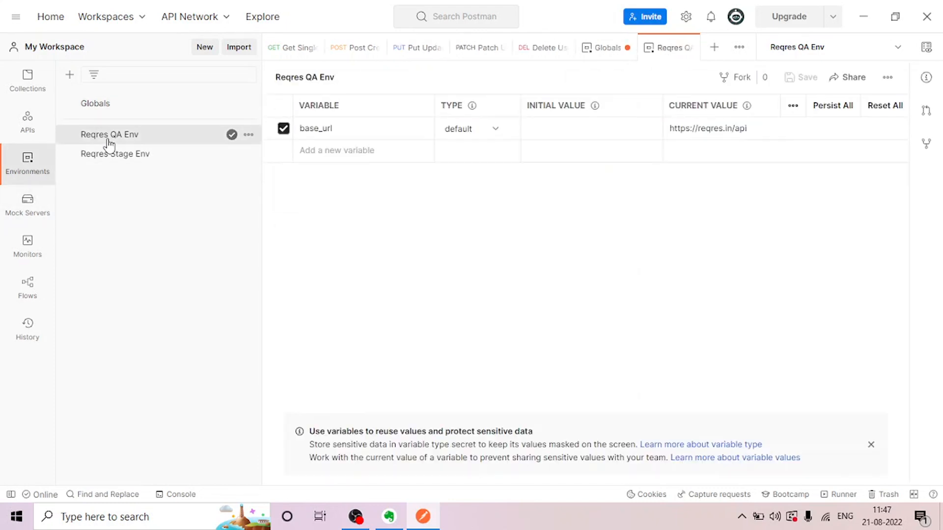
{"action": "left_click", "coordinate": [755, 130]}
{"action": "key", "text": "ctrl+a"}
{"action": "key", "text": "ctrl+c"}
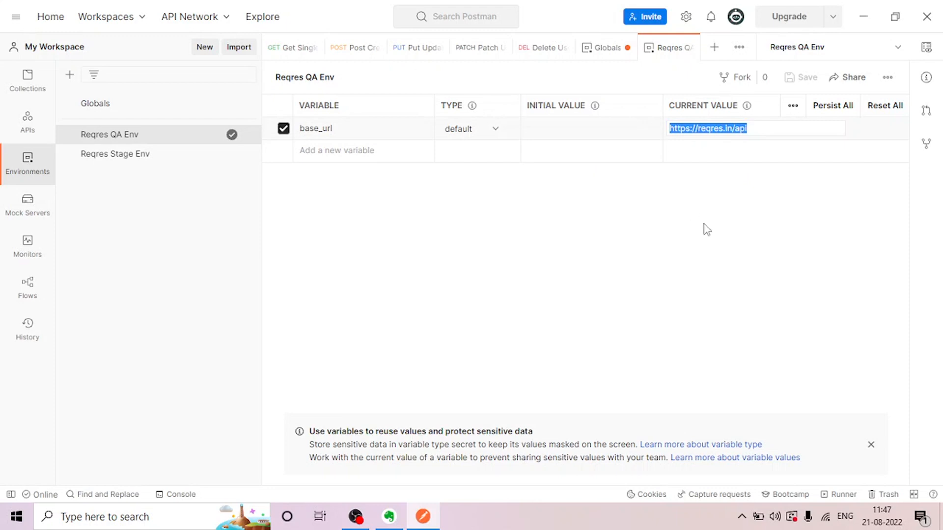
{"action": "left_click", "coordinate": [596, 53]}
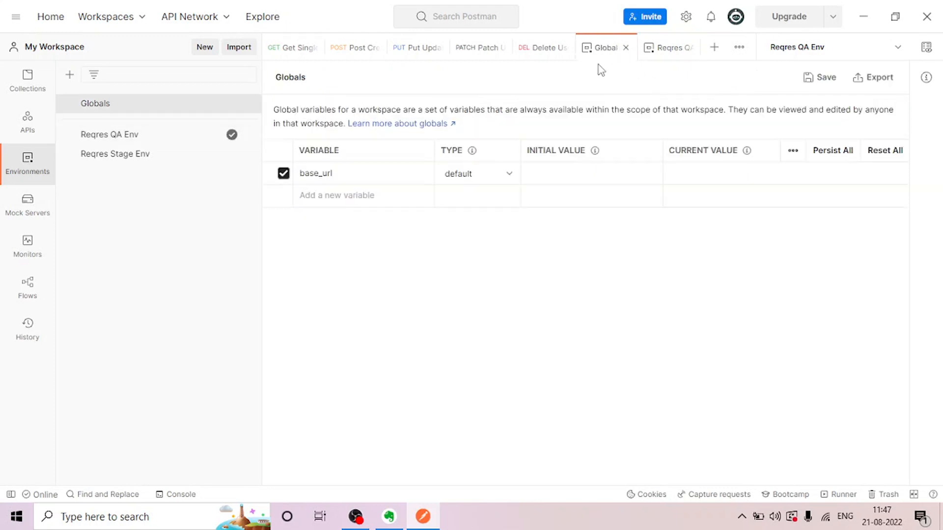
{"action": "left_click", "coordinate": [694, 173]}
{"action": "key", "text": "ctrl+v"}
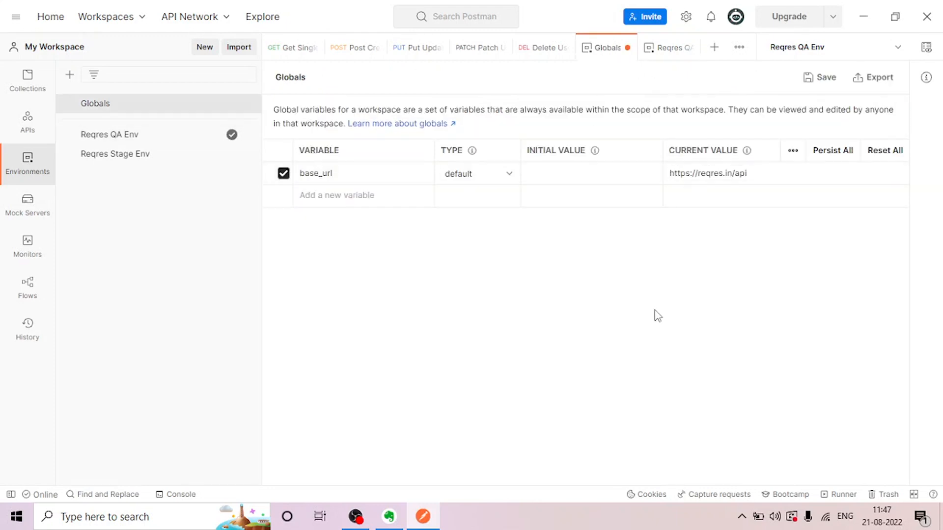
{"action": "left_click", "coordinate": [822, 77]}
- Inspect the scope of base_url in the Get Single User Details request's URL, then switch to No Environment
{"action": "left_click", "coordinate": [28, 93]}
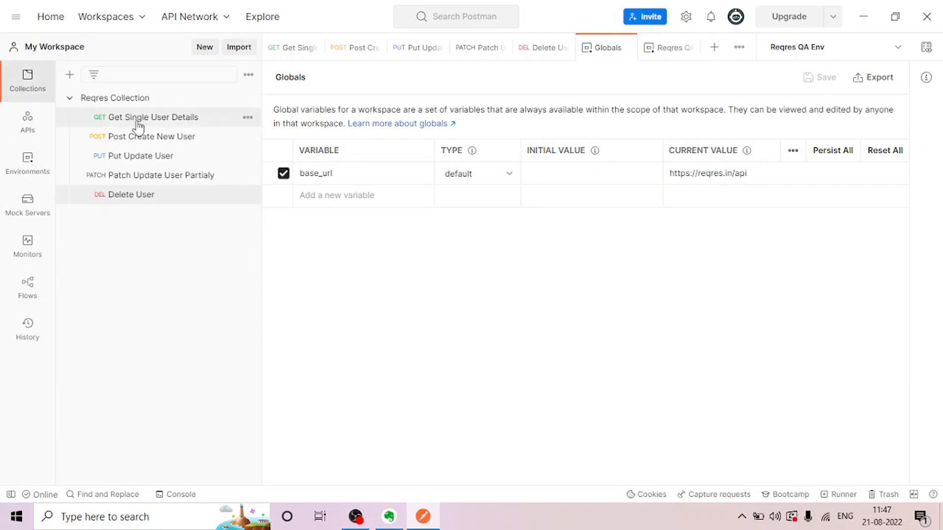
{"action": "left_click", "coordinate": [297, 51]}
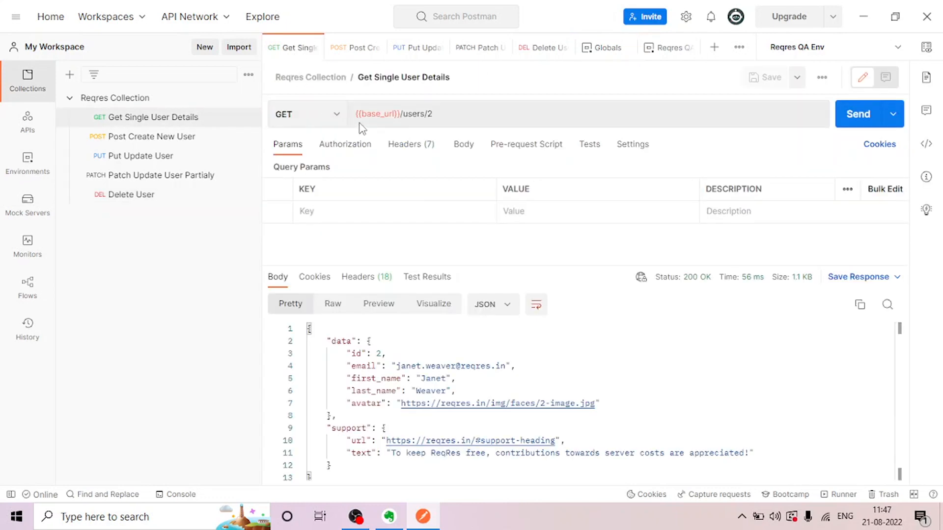
{"action": "mouse_move", "coordinate": [369, 113]}
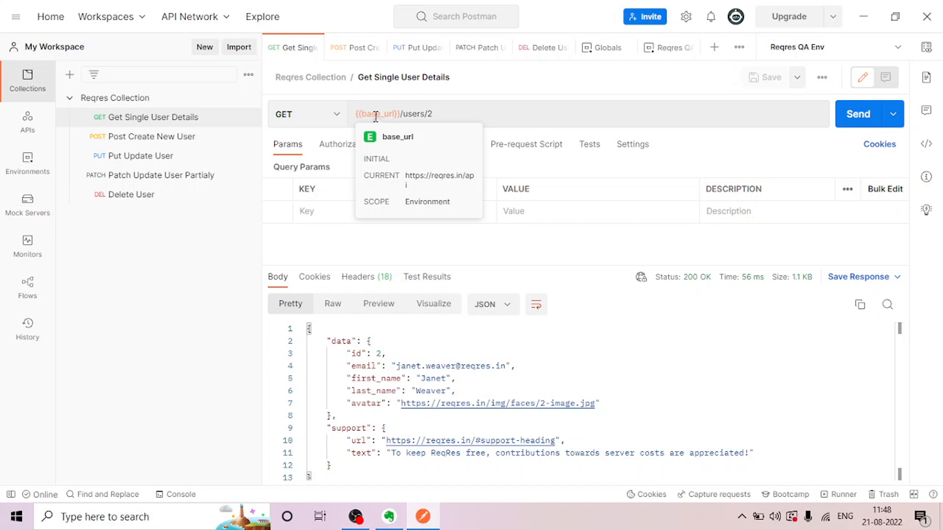
{"action": "left_click", "coordinate": [895, 51]}
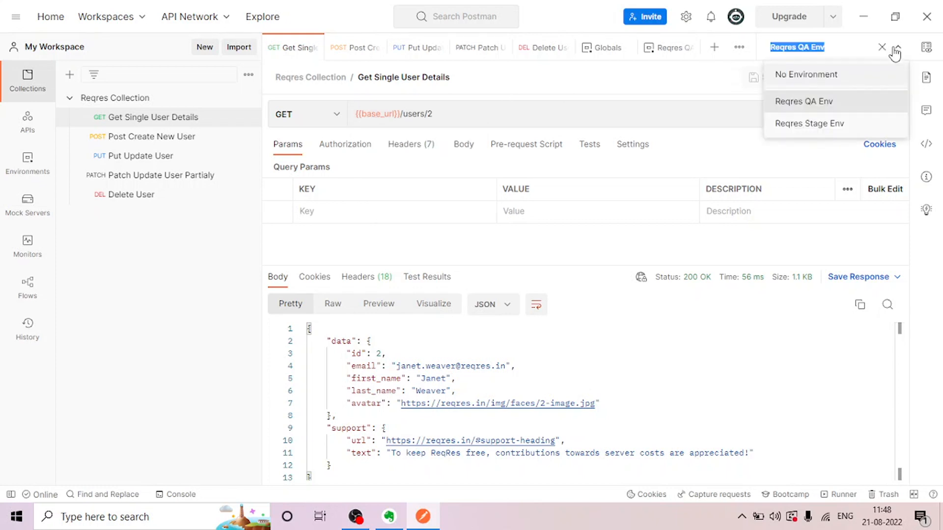
{"action": "left_click", "coordinate": [830, 76]}
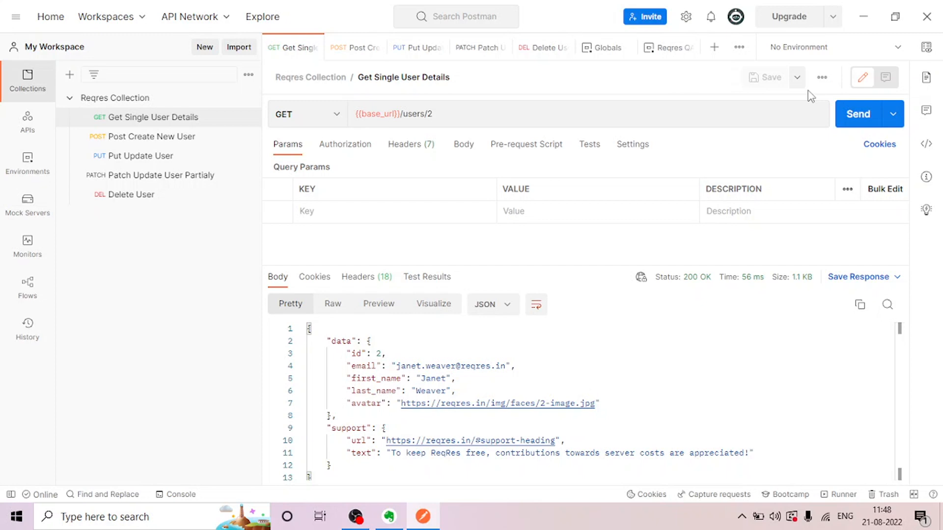
- Compare how base_url resolves in the request's URL under Reqres QA Env and under No Environment
{"action": "left_click", "coordinate": [807, 49]}
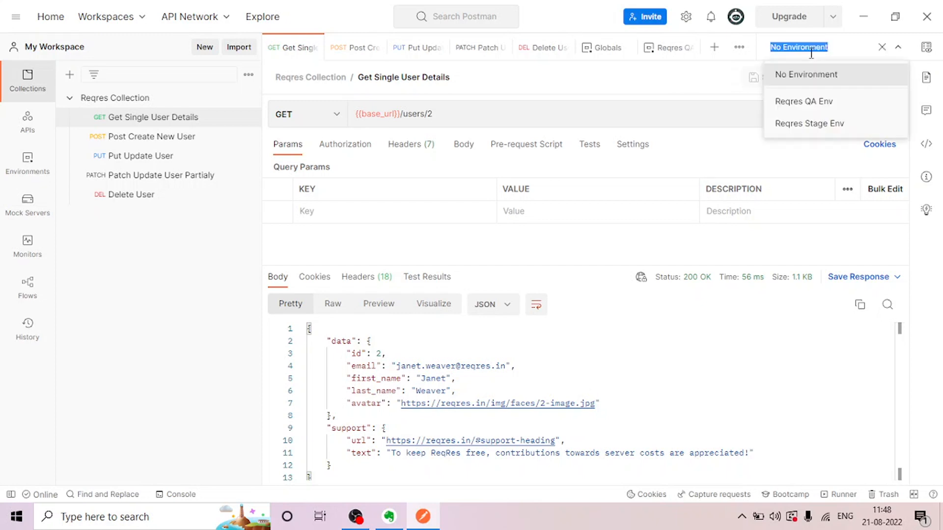
{"action": "left_click", "coordinate": [808, 103]}
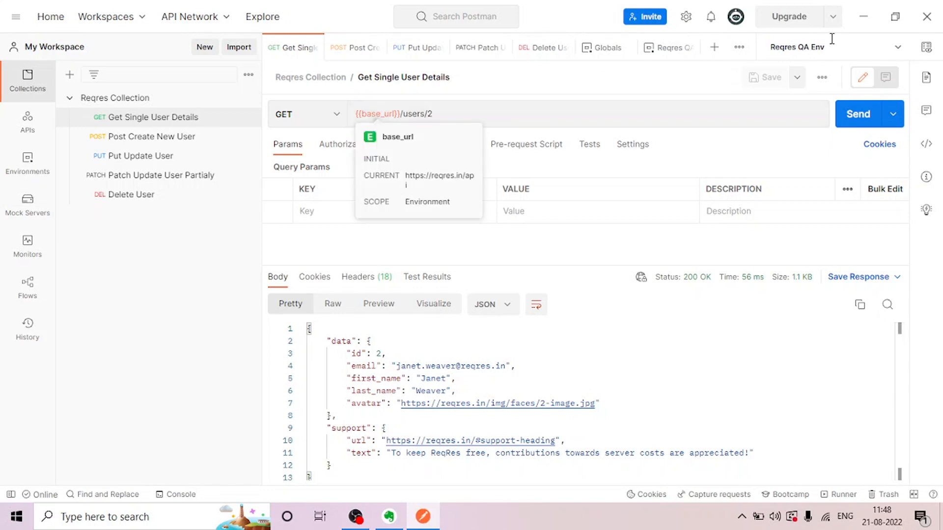
{"action": "left_click", "coordinate": [816, 47]}
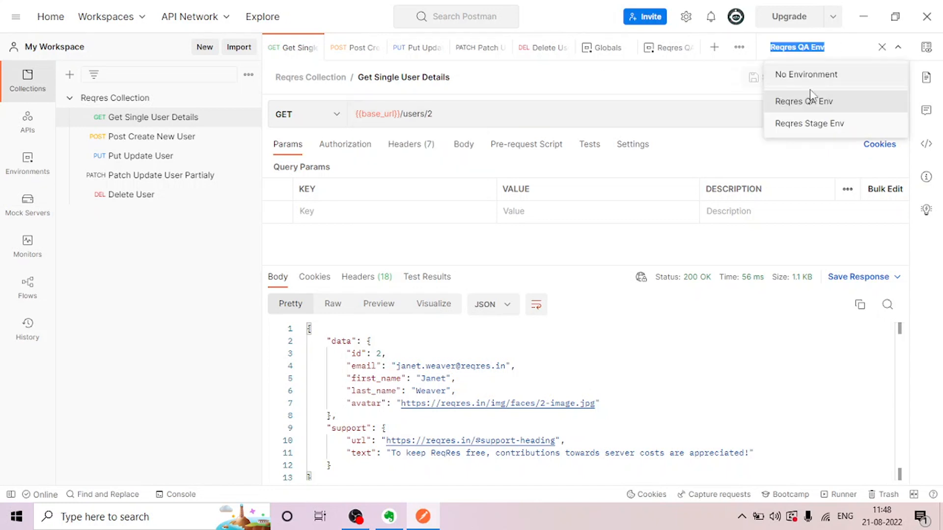
{"action": "left_click", "coordinate": [810, 76]}
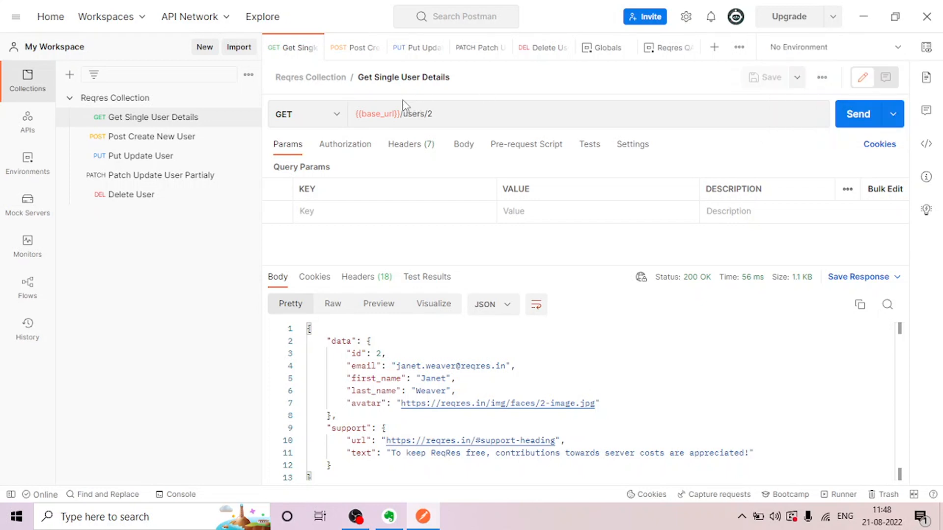
{"action": "mouse_move", "coordinate": [376, 115]}
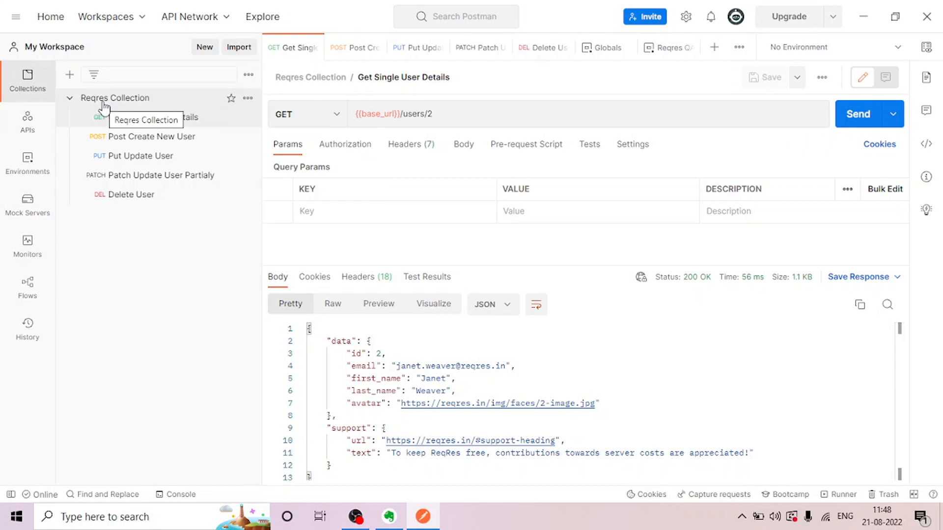
- Open Reqres Collection for editing, close its details pane and add a collection variable named base_url
{"action": "left_click", "coordinate": [248, 100]}
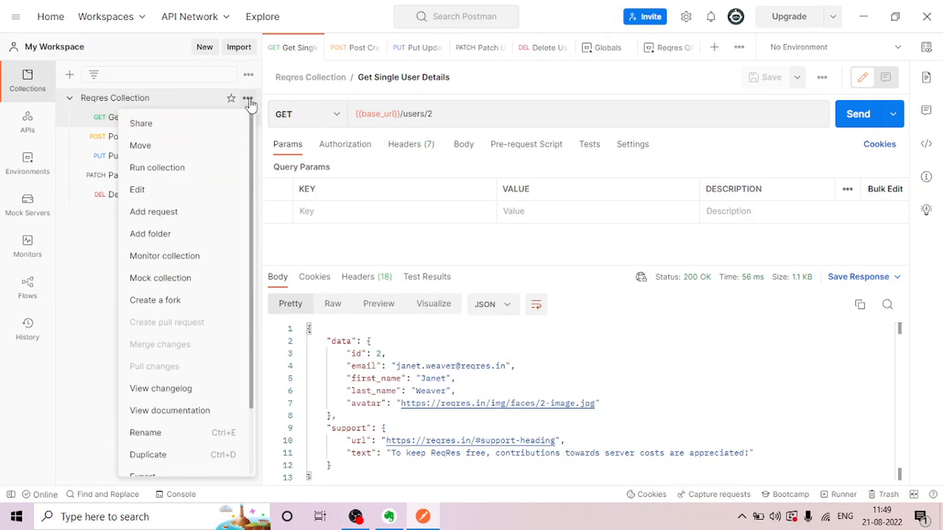
{"action": "left_click", "coordinate": [155, 192]}
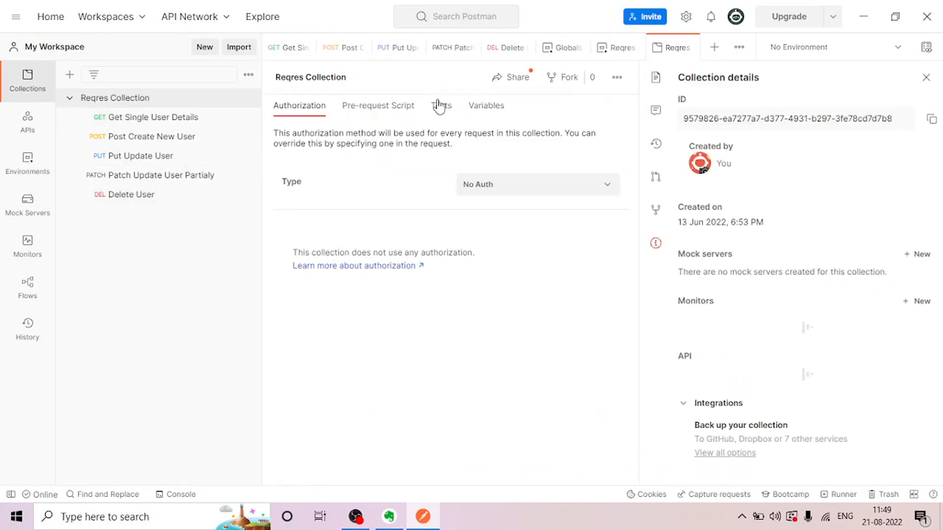
{"action": "left_click", "coordinate": [481, 106]}
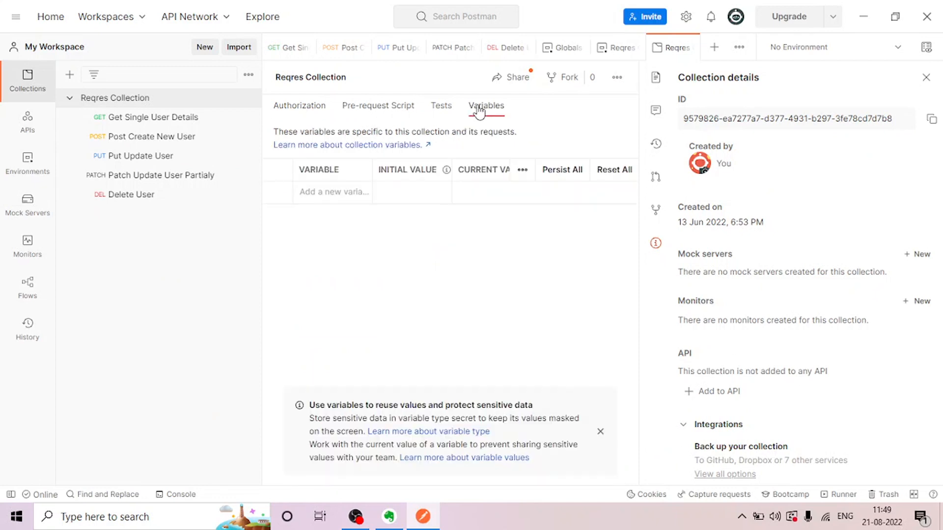
{"action": "left_click", "coordinate": [317, 192]}
{"action": "left_click", "coordinate": [926, 79]}
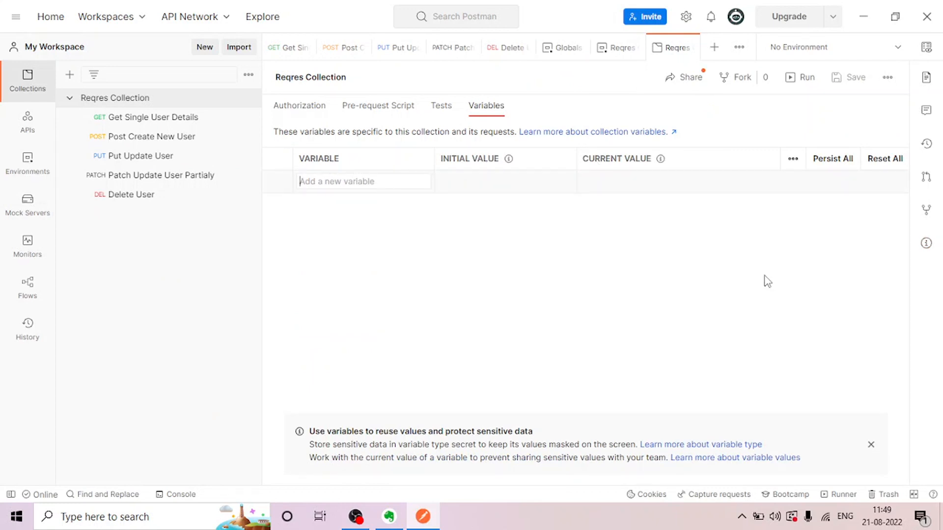
{"action": "type", "text": "base"}
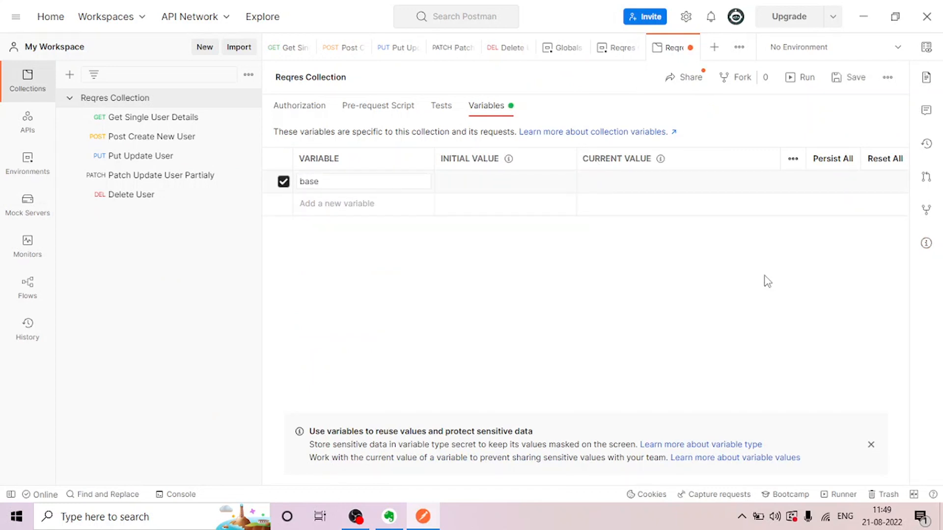
{"action": "type", "text": "_url"}
{"action": "left_click", "coordinate": [613, 178]}
{"action": "type", "text": "https://reqres.in/api"}
{"action": "left_click", "coordinate": [849, 77]}
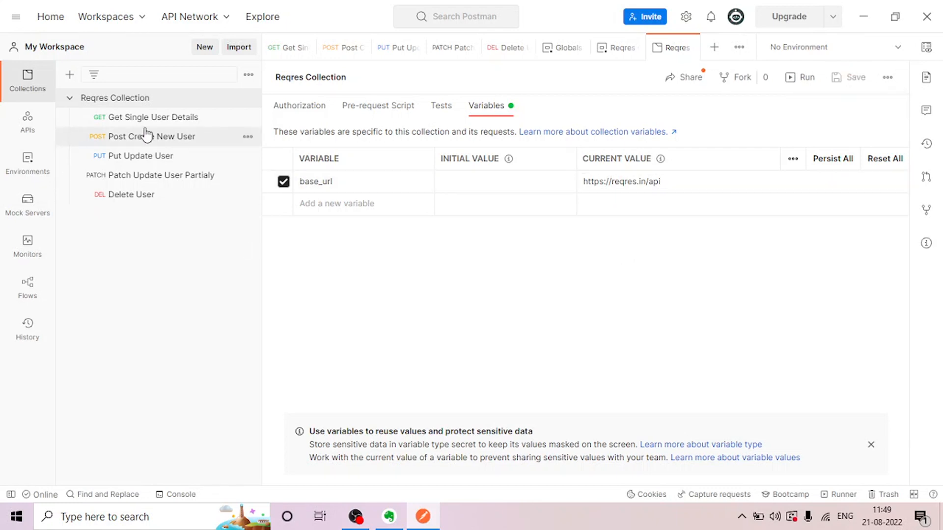
- Inspect the scope of base_url in the Get Single User Details request's URL, then select Reqres QA Env as the environment
{"action": "left_click", "coordinate": [284, 51]}
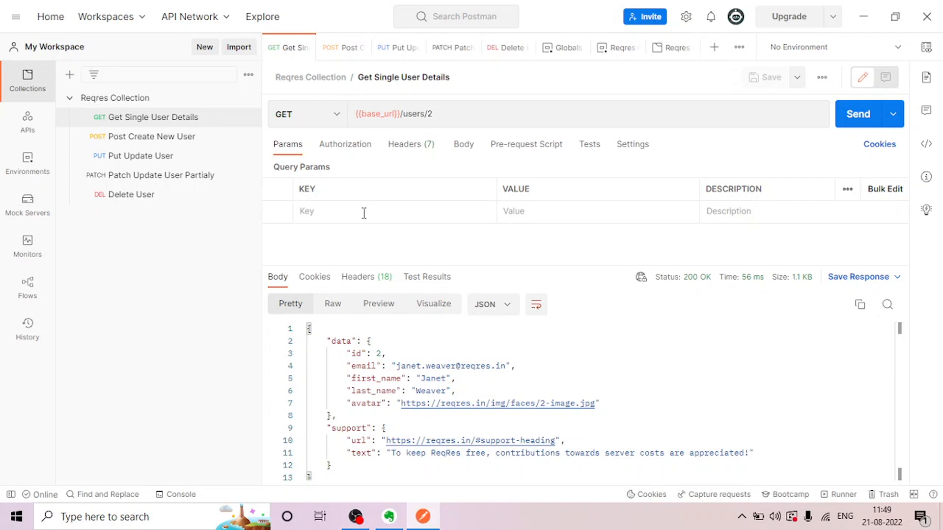
{"action": "mouse_move", "coordinate": [377, 114]}
{"action": "left_click", "coordinate": [890, 50]}
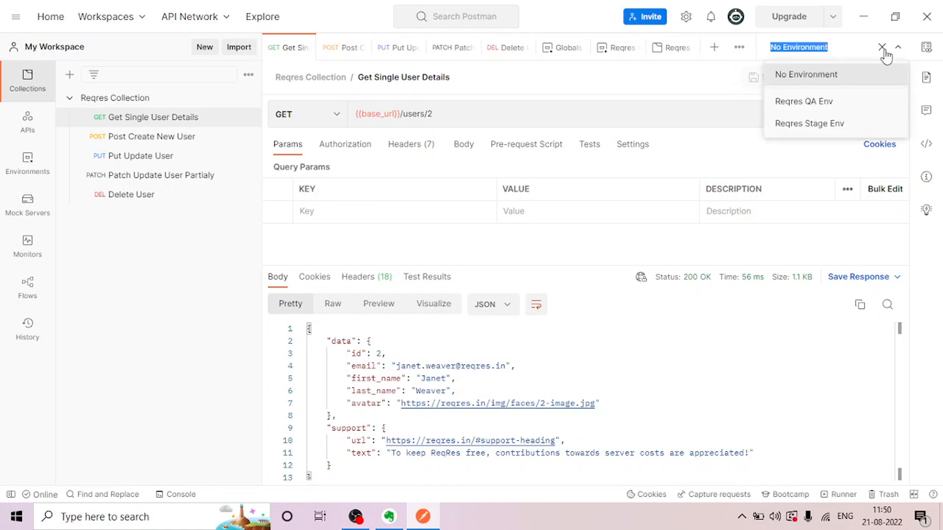
{"action": "left_click", "coordinate": [807, 103]}
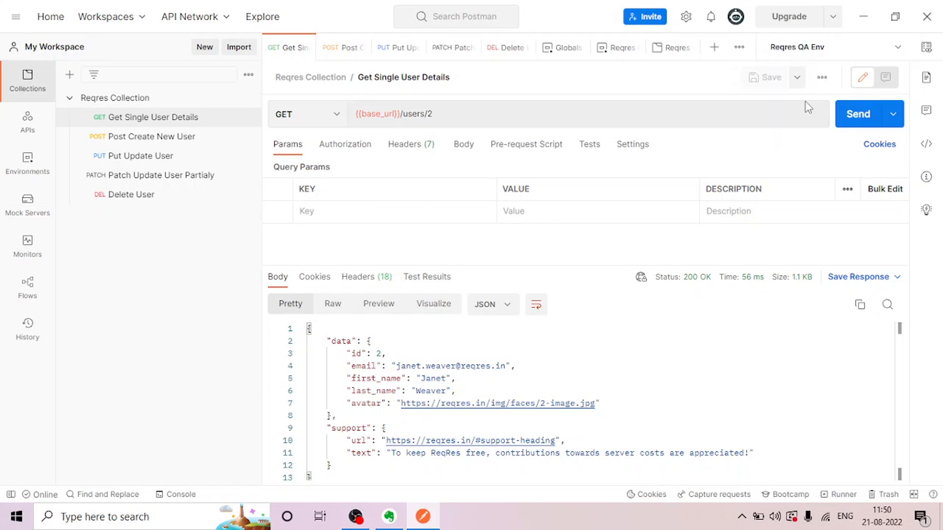